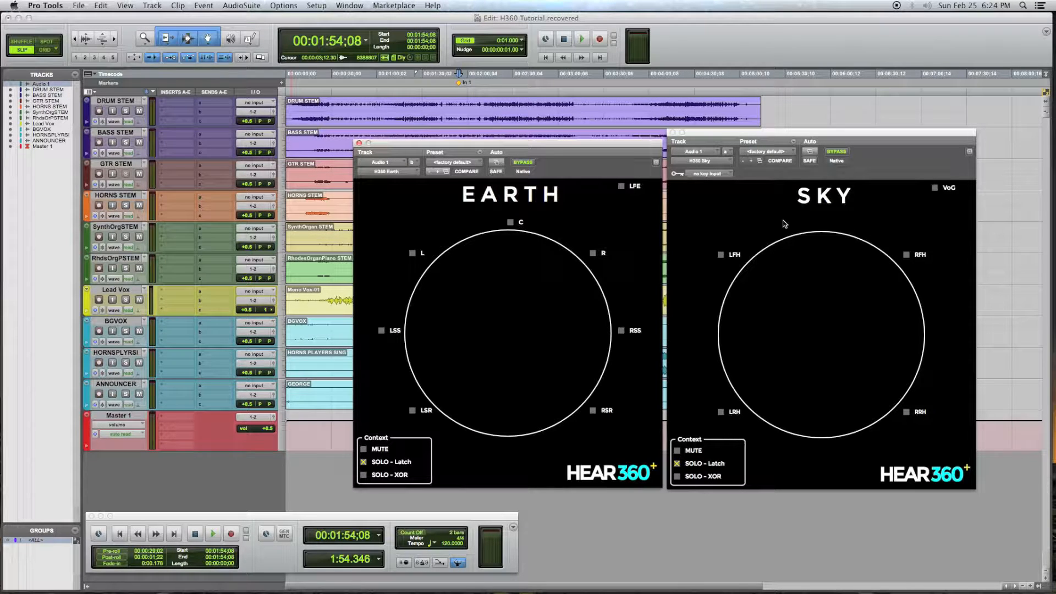
Open the session's I/O Setup on its bus paths.
{"action": "left_click", "coordinate": [315, 6]}
{"action": "left_click", "coordinate": [314, 4]}
{"action": "left_click", "coordinate": [130, 415]}
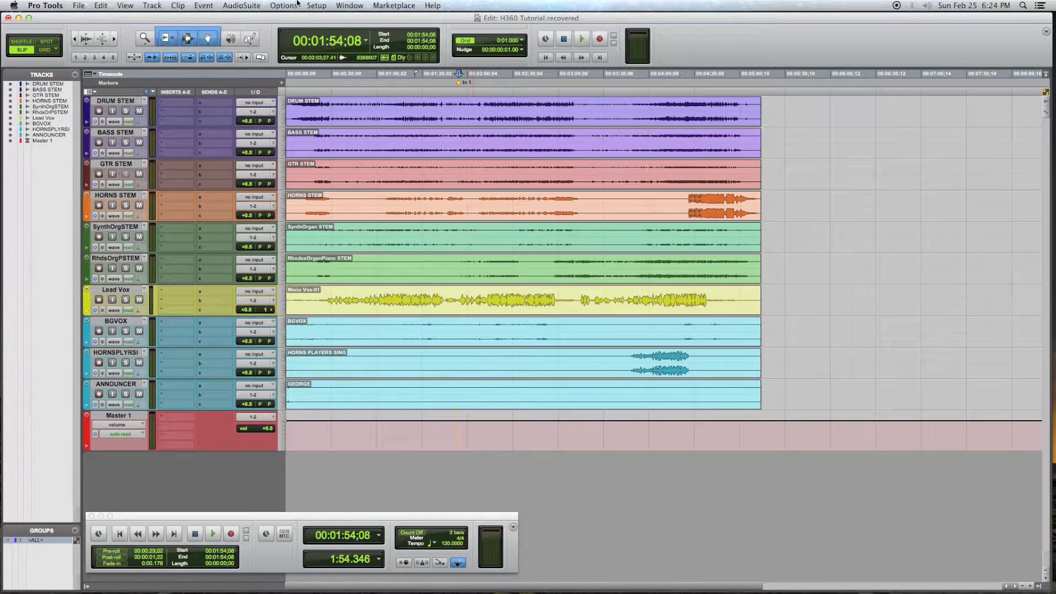
{"action": "left_click", "coordinate": [313, 5]}
{"action": "left_click", "coordinate": [324, 63]}
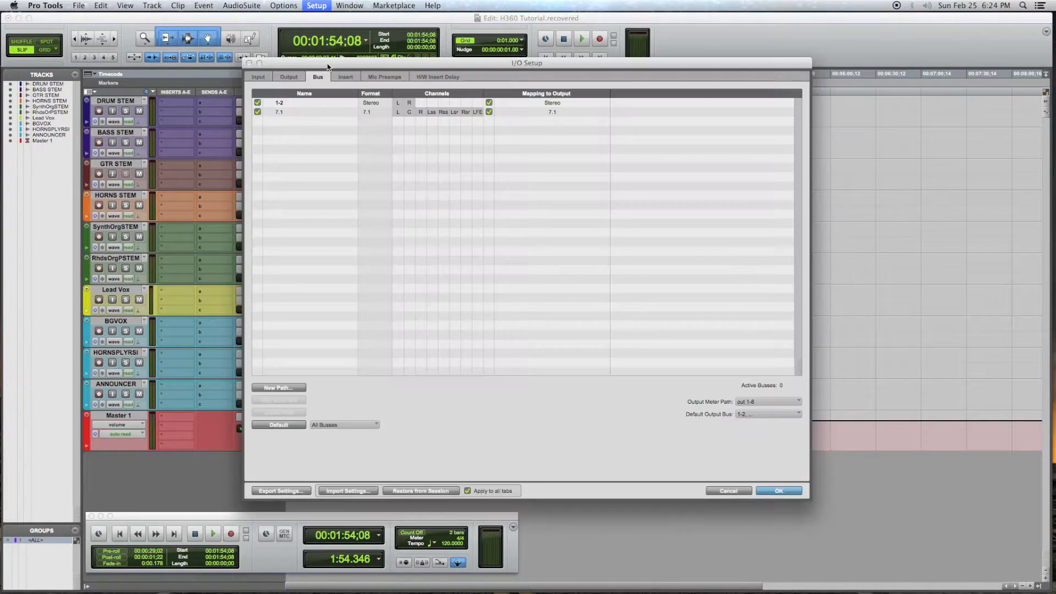
{"action": "left_click", "coordinate": [320, 78]}
Create a new 3rd Order Ambisonics bus path named "Earth And Sky".
{"action": "left_click", "coordinate": [279, 388]}
{"action": "left_click", "coordinate": [478, 204]}
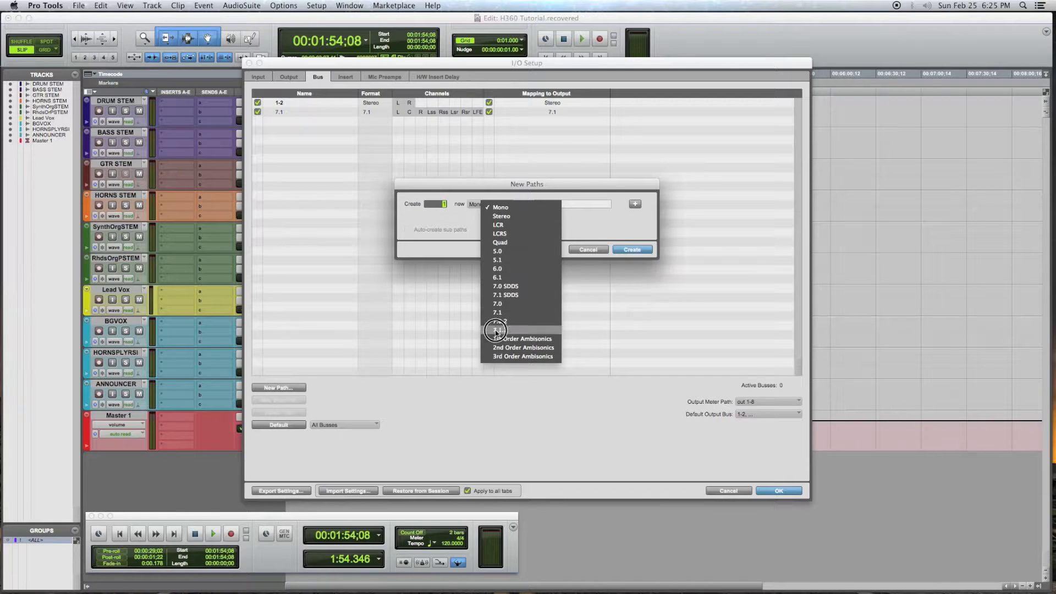
{"action": "left_click", "coordinate": [497, 356]}
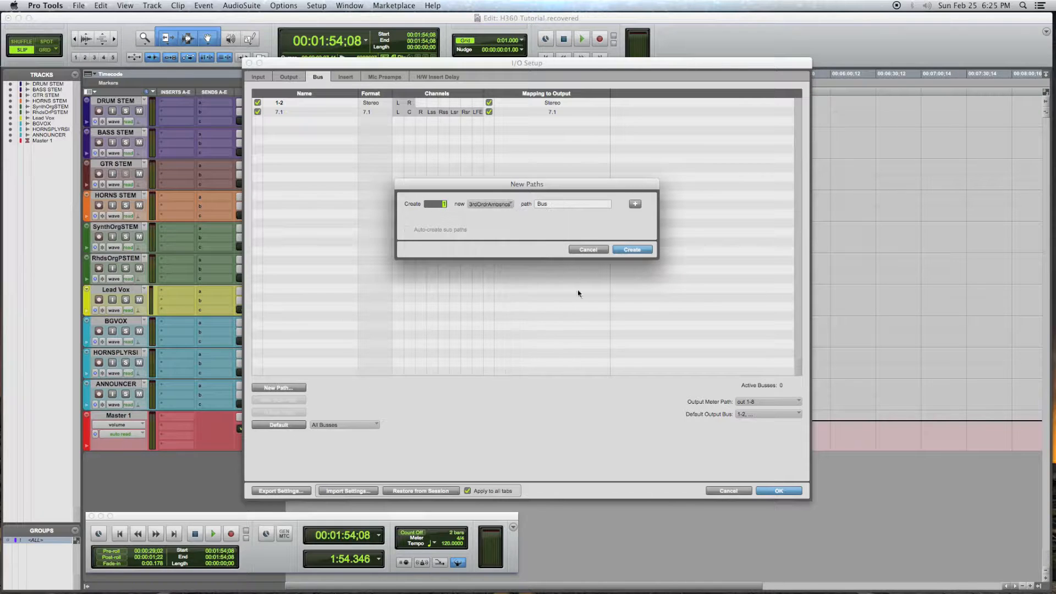
{"action": "double_click", "coordinate": [571, 204]}
{"action": "type", "text": "Earth And Sky"}
{"action": "key", "text": "Return"}
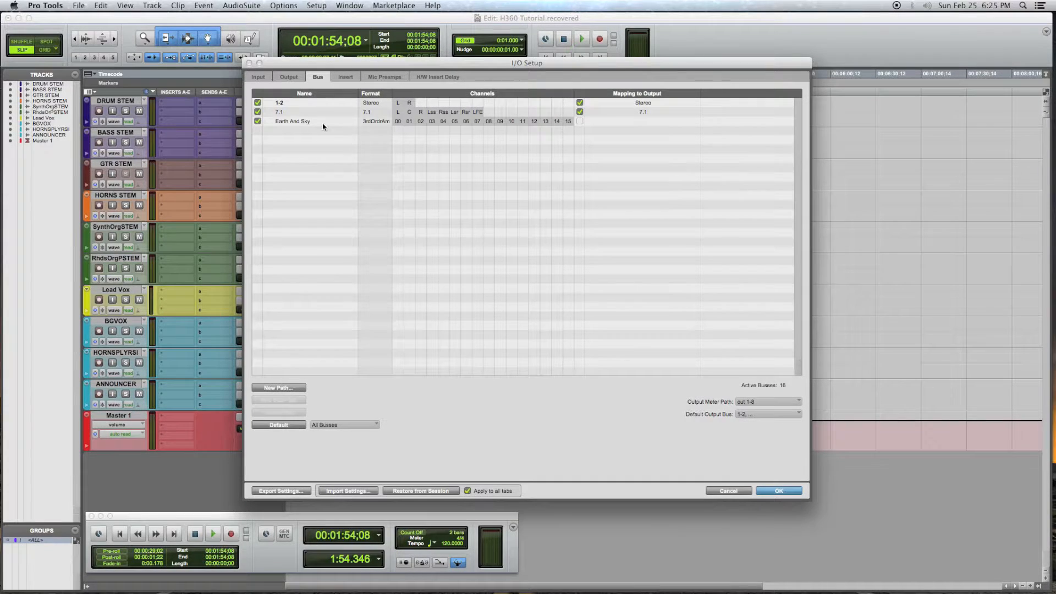
Define a new 7.1 sub-path named "Earth" under the Earth And Sky bus.
{"action": "left_click", "coordinate": [323, 126]}
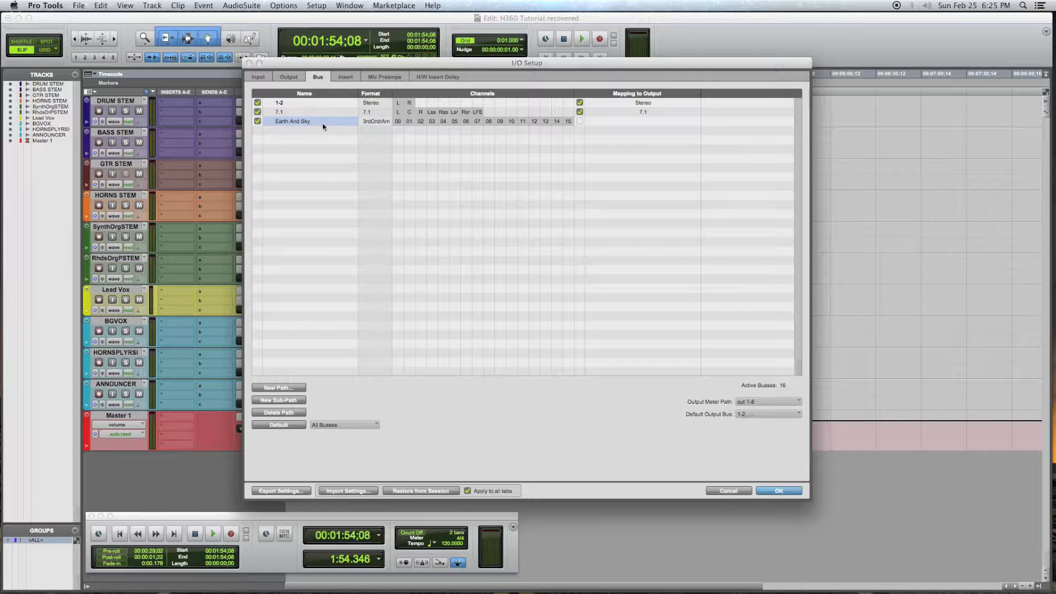
{"action": "left_click", "coordinate": [279, 399]}
{"action": "left_click_drag", "start_coordinate": [498, 208], "coordinate": [515, 314]}
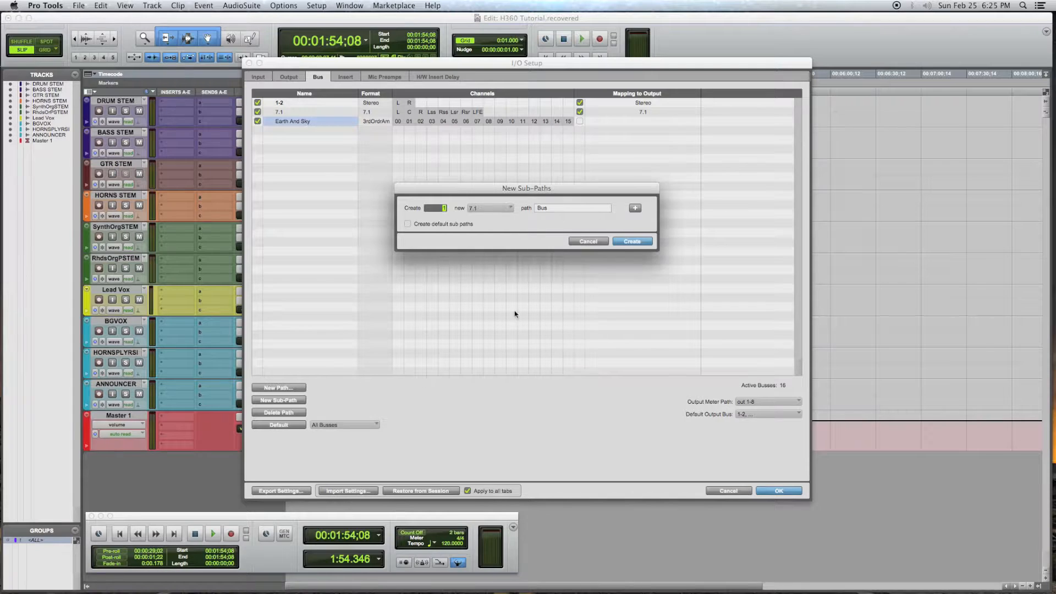
{"action": "double_click", "coordinate": [560, 207]}
{"action": "type", "text": "Earth"}
Add a Quad sub-path named "Sky" under the Earth And Sky bus and assign it to channels 08 to 11.
{"action": "left_click", "coordinate": [635, 207]}
{"action": "left_click", "coordinate": [476, 225]}
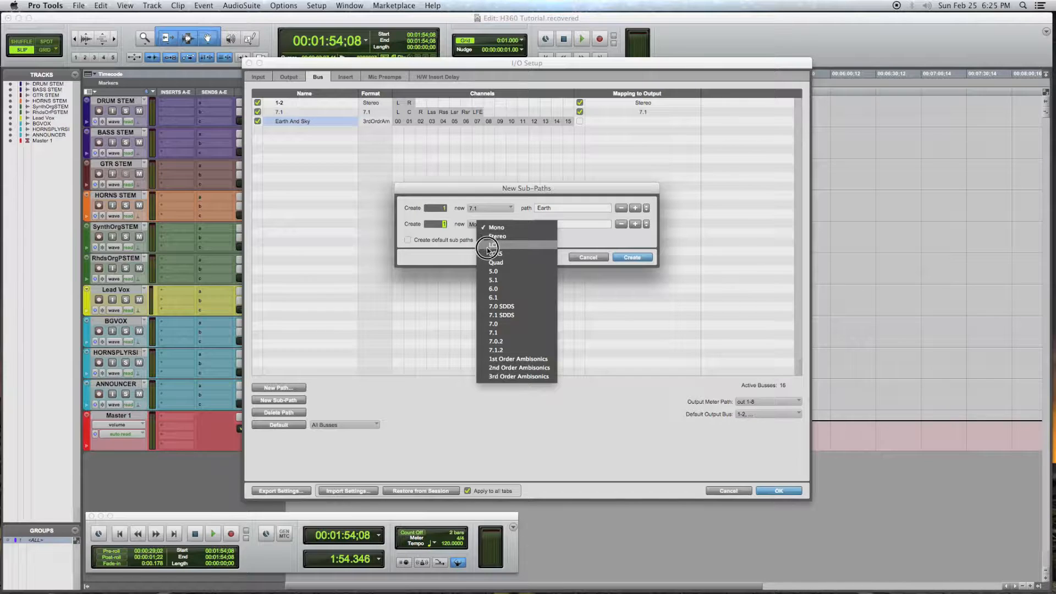
{"action": "left_click", "coordinate": [498, 263]}
{"action": "left_click", "coordinate": [548, 221]}
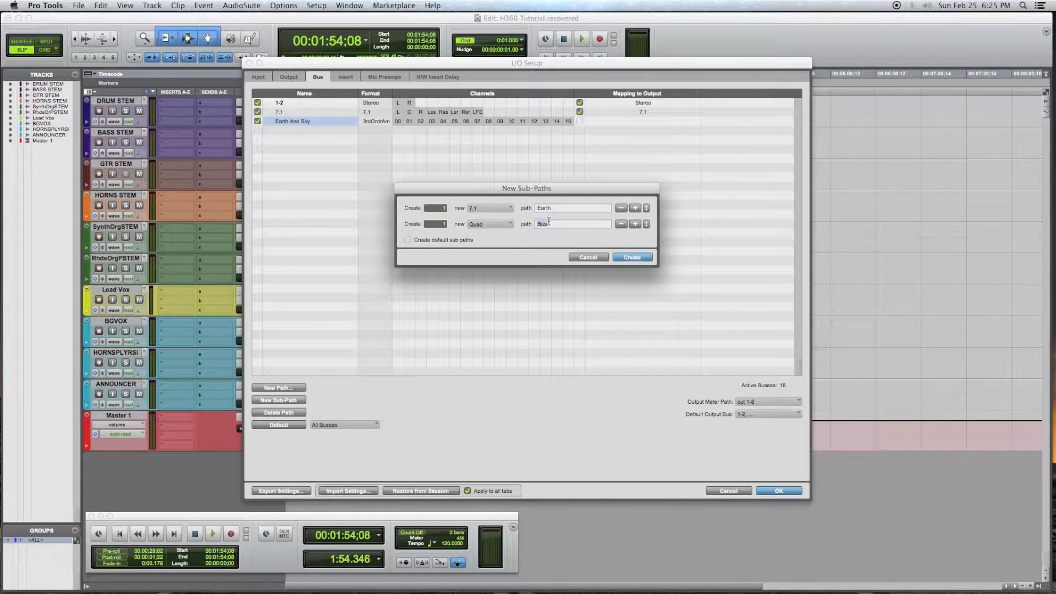
{"action": "key", "text": "BackSpace"}
{"action": "type", "text": "Sky"}
{"action": "left_click", "coordinate": [632, 258]}
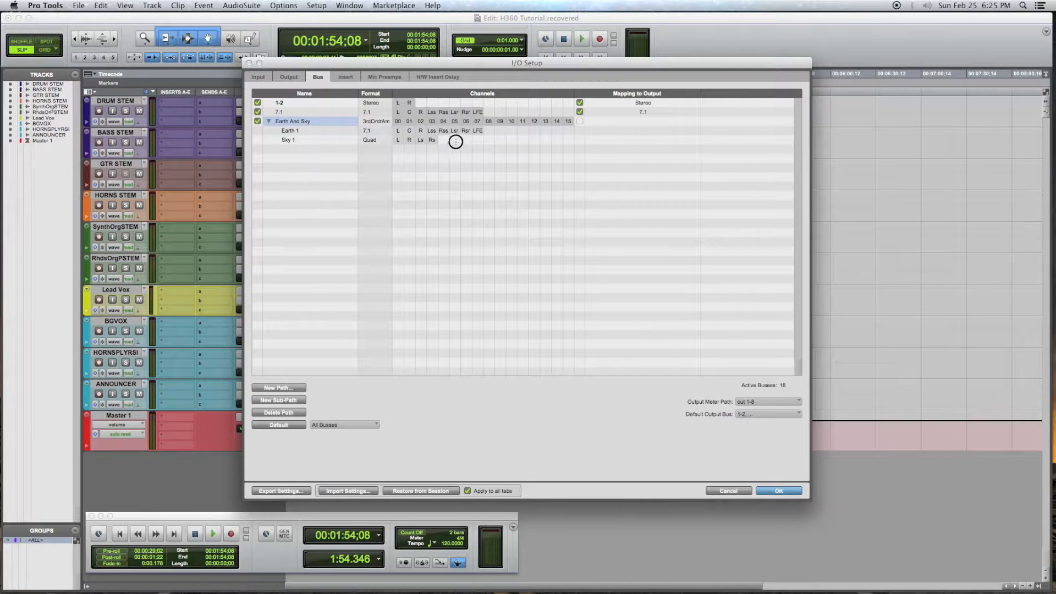
{"action": "left_click", "coordinate": [401, 141]}
{"action": "left_click_drag", "start_coordinate": [401, 142], "coordinate": [492, 146]}
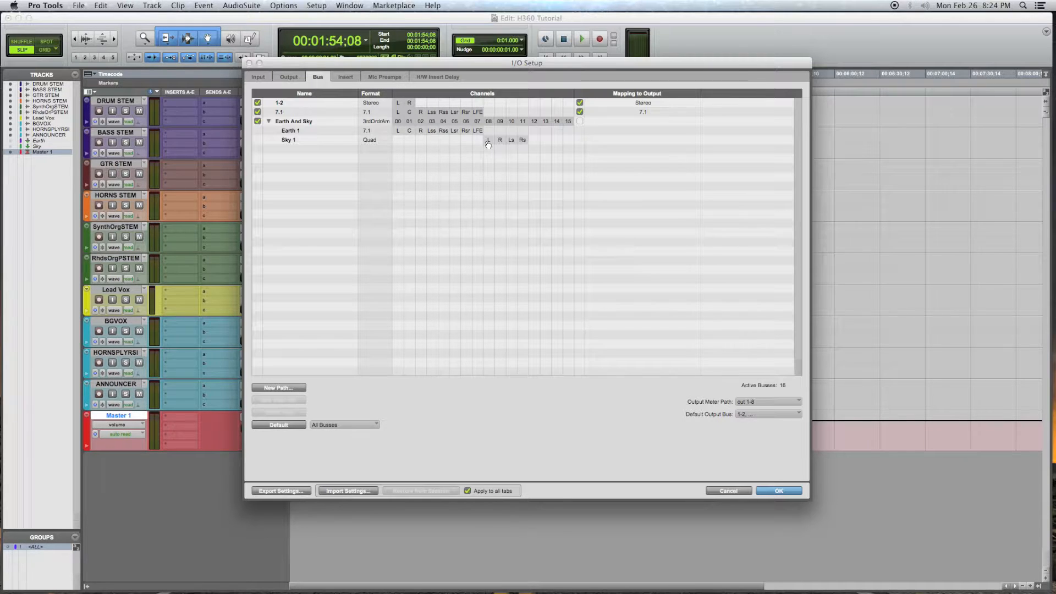
Define two separate bus paths, a 7.1 path named "Earth" and a Quad path named "Sky".
{"action": "left_click", "coordinate": [301, 386]}
{"action": "left_click_drag", "start_coordinate": [491, 204], "coordinate": [515, 312]}
{"action": "left_click", "coordinate": [549, 204]}
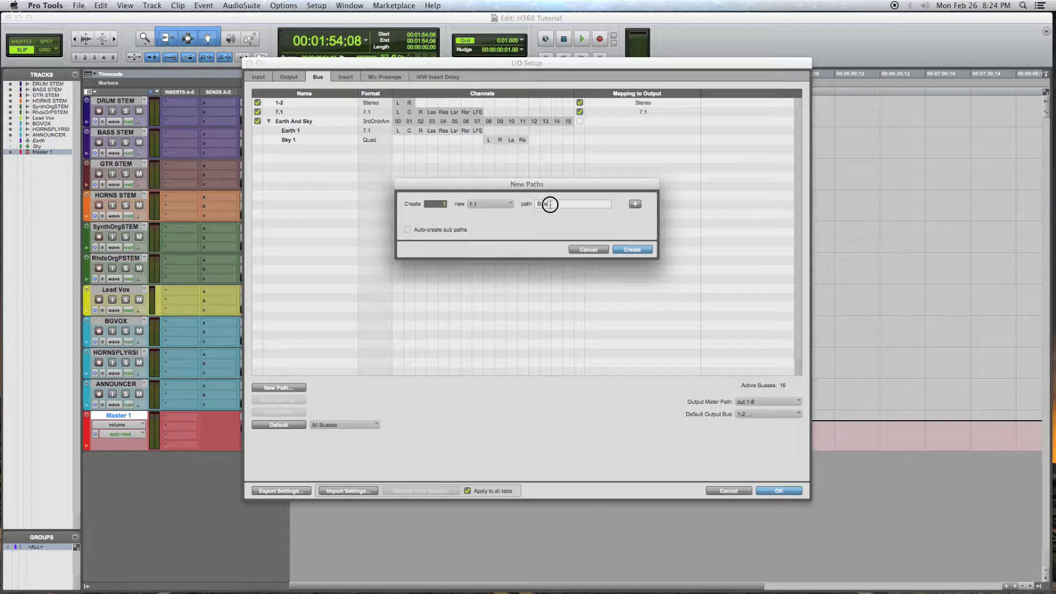
{"action": "type", "text": "Earth"}
{"action": "key", "text": "super+plus"}
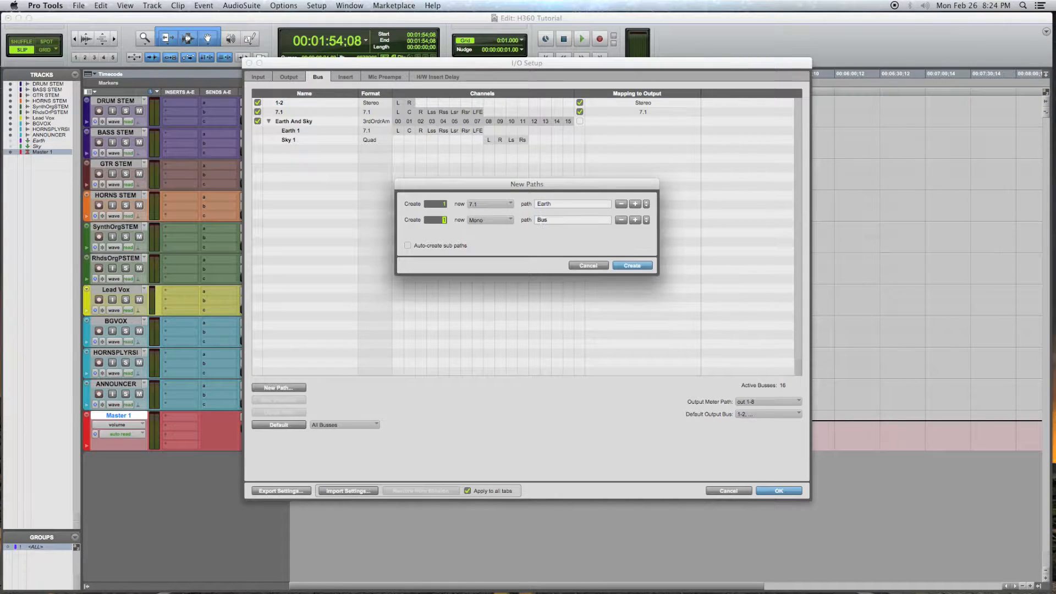
{"action": "left_click", "coordinate": [492, 220]}
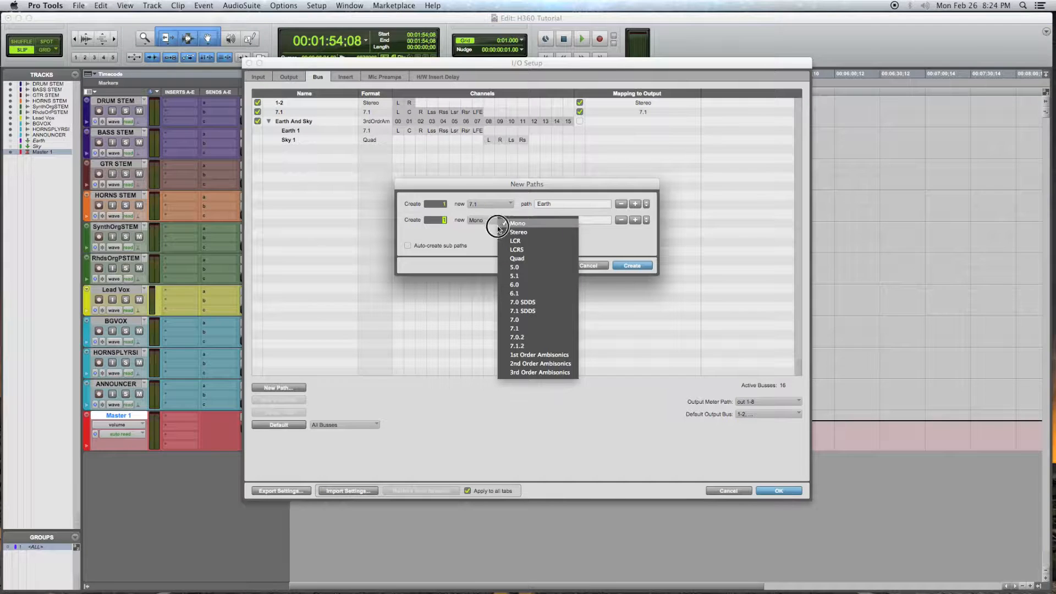
{"action": "left_click", "coordinate": [507, 258]}
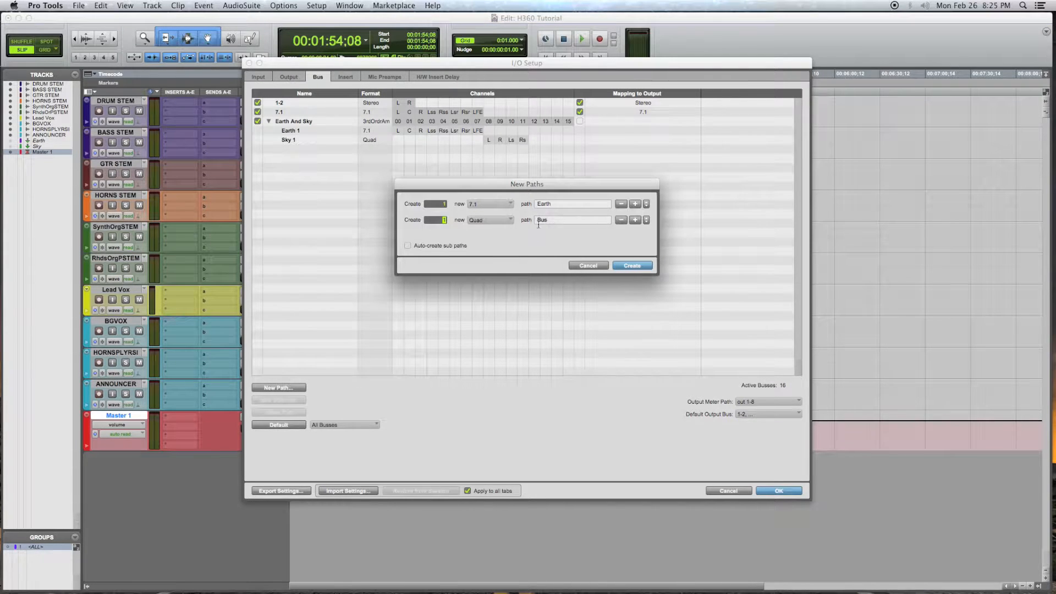
{"action": "key", "text": "Tab"}
{"action": "type", "text": "S"}
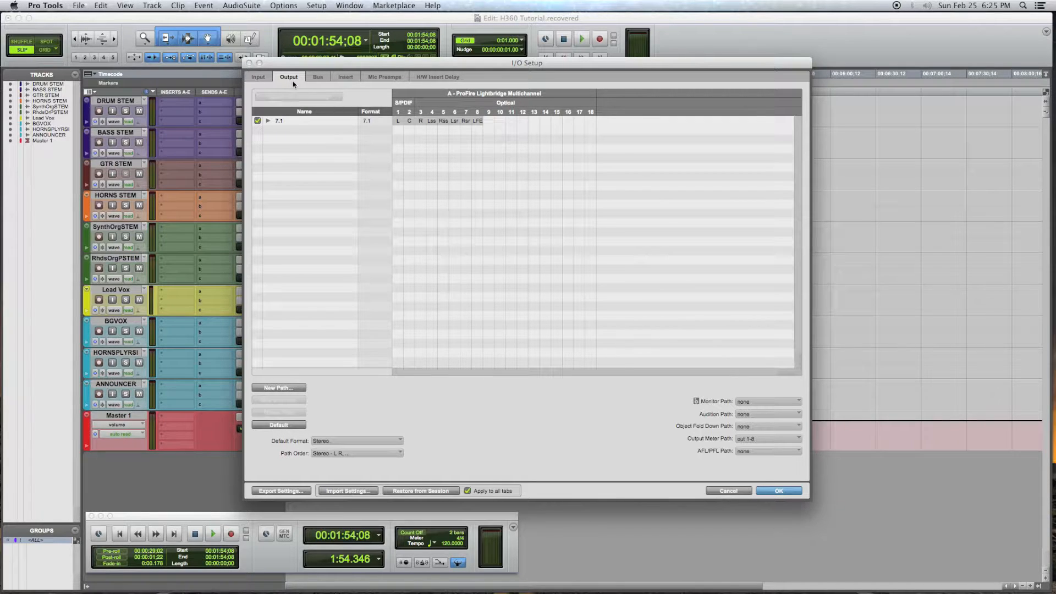
Check the 7.1 output path, return to the bus paths and accept the I/O Setup.
{"action": "left_click", "coordinate": [295, 122]}
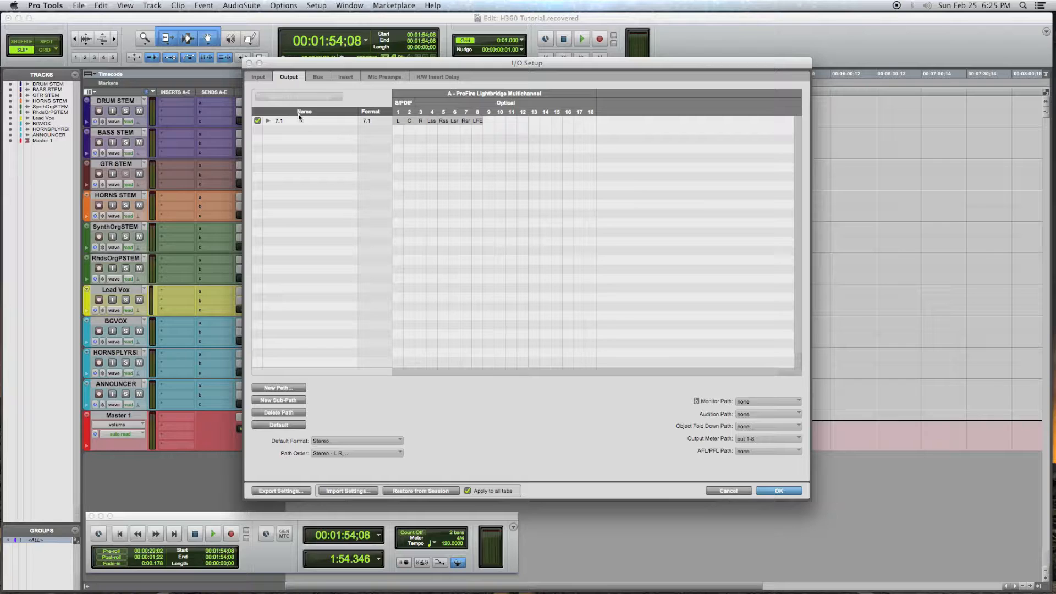
{"action": "left_click", "coordinate": [318, 78]}
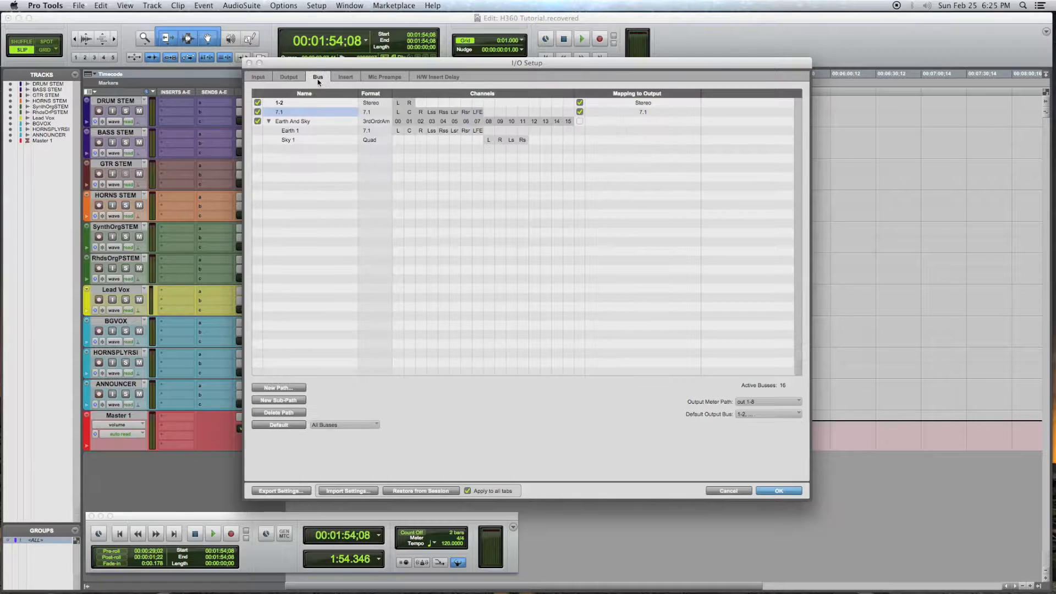
{"action": "left_click", "coordinate": [779, 491]}
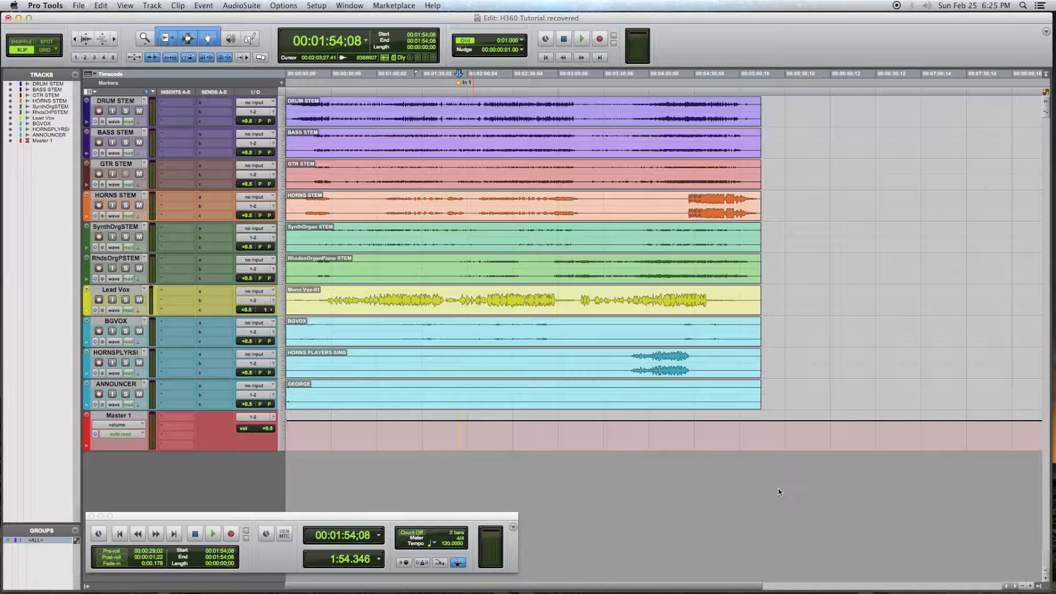
Select all tracks from DRUM STEM to ANNOUNCER and route their outputs to the Earth 1 (7.1) bus.
{"action": "left_click", "coordinate": [134, 101]}
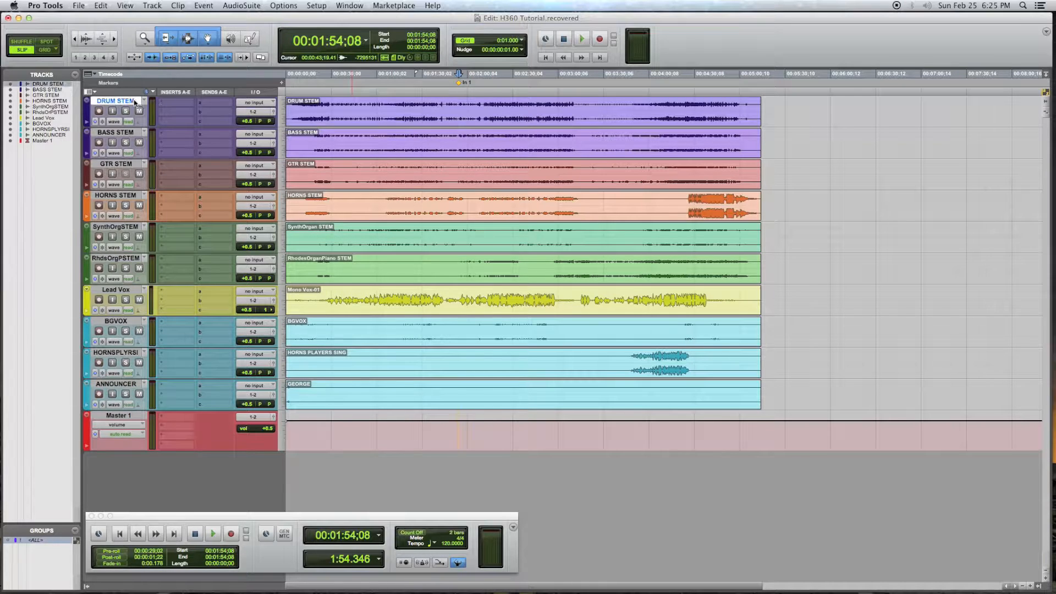
{"action": "left_click", "coordinate": [130, 385], "text": "shift"}
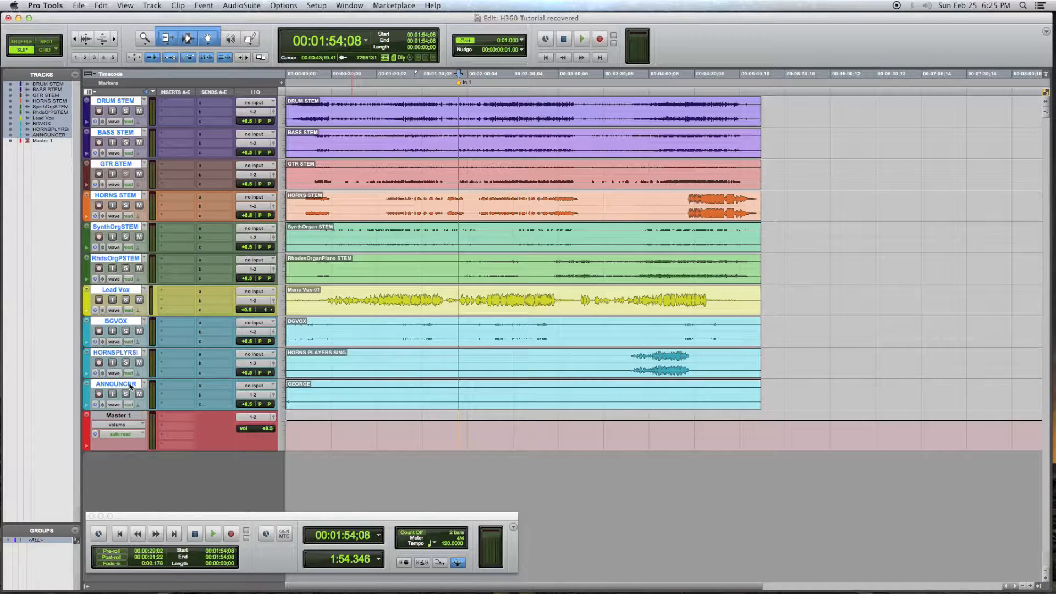
{"action": "left_click", "coordinate": [259, 397]}
{"action": "mouse_move", "coordinate": [284, 404]}
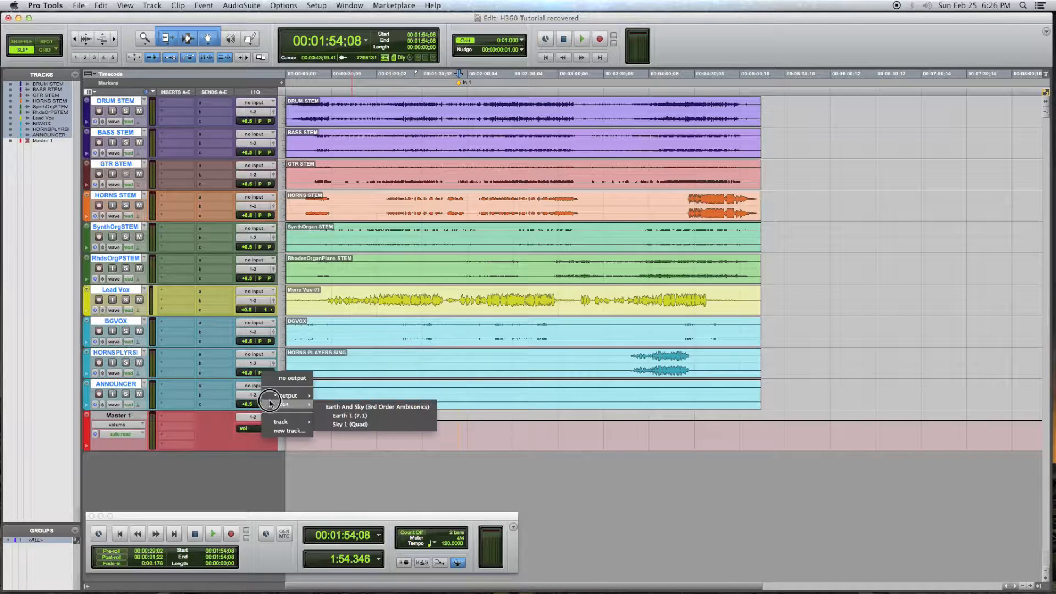
{"action": "left_click", "coordinate": [336, 415], "text": "alt+shift"}
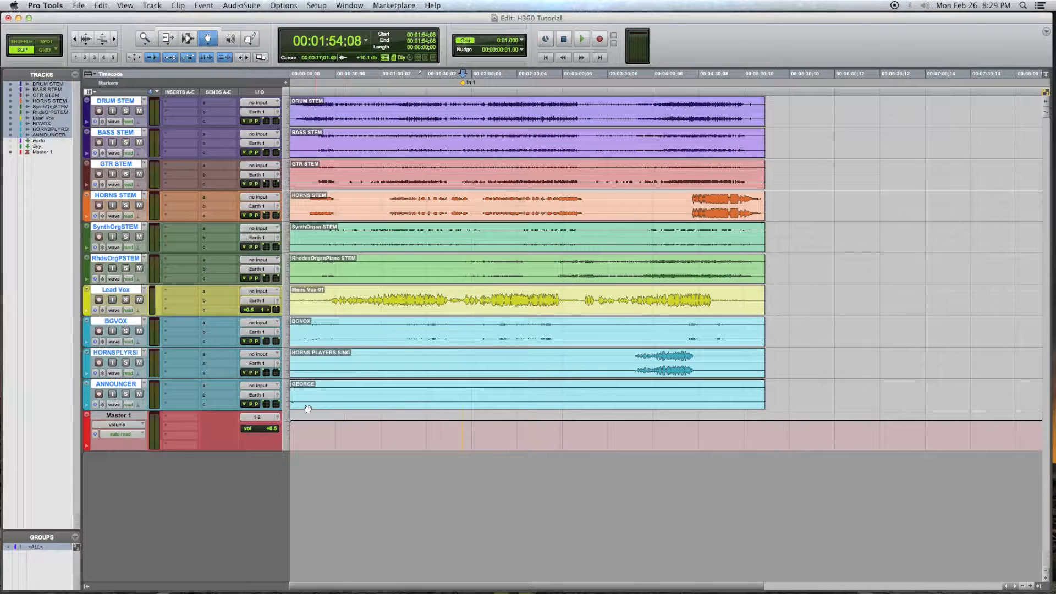
Reroute the outputs of all selected tracks to the separate Earth (7.1) bus.
{"action": "left_click", "coordinate": [266, 396]}
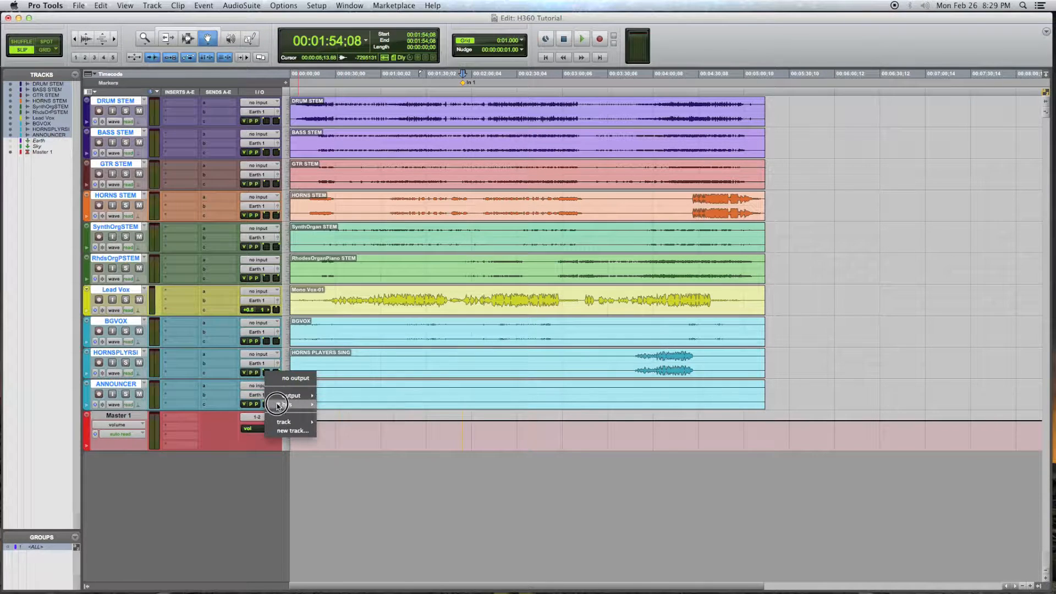
{"action": "mouse_move", "coordinate": [278, 405]}
{"action": "left_click", "coordinate": [330, 429]}
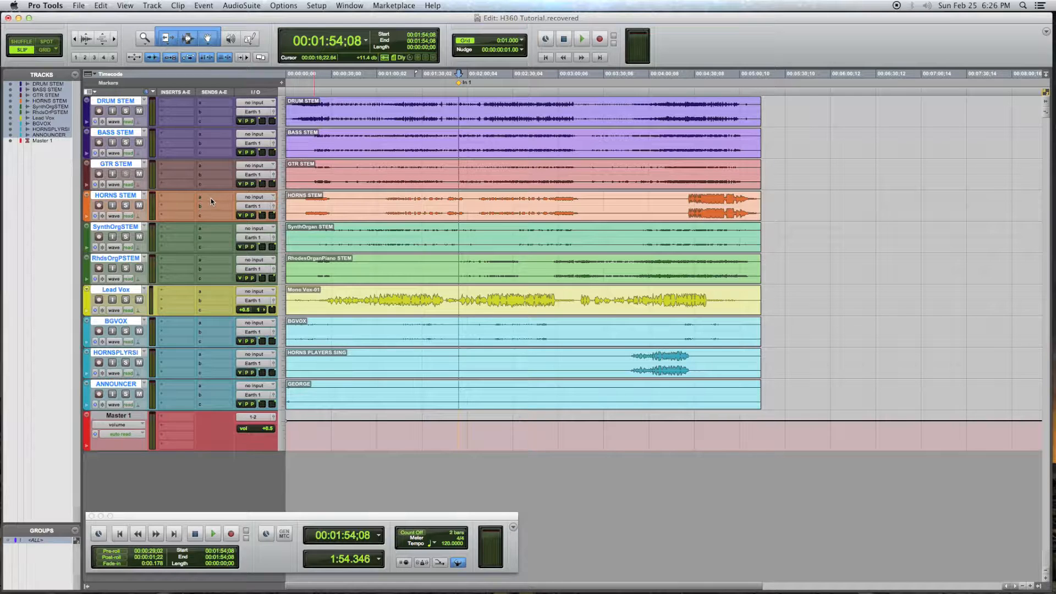
Add a send to the Sky 1 (Quad) bus on the GTR STEM and HORNS STEM tracks.
{"action": "left_click", "coordinate": [209, 175]}
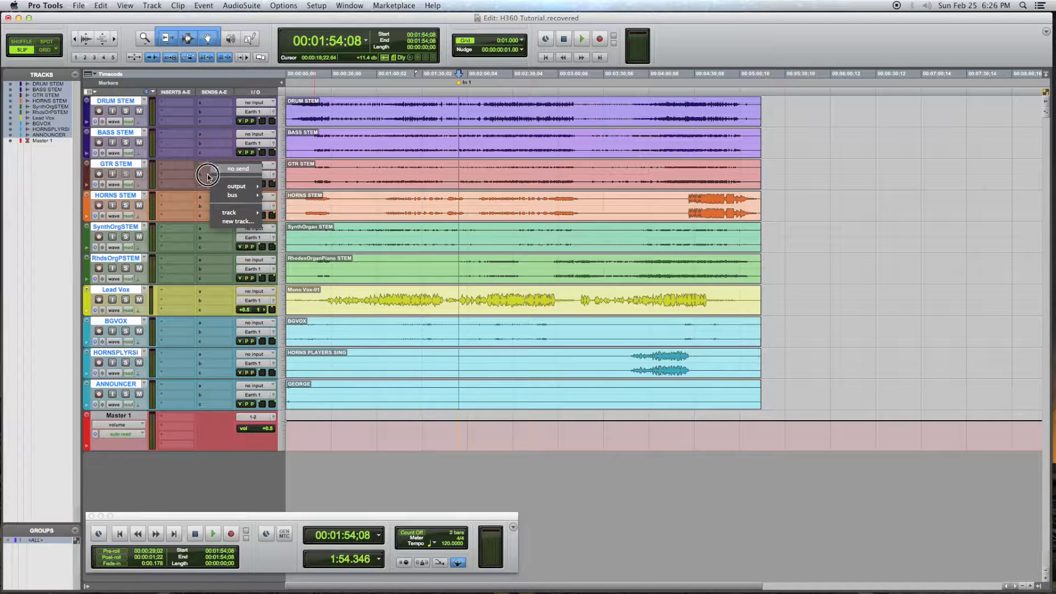
{"action": "mouse_move", "coordinate": [242, 195]}
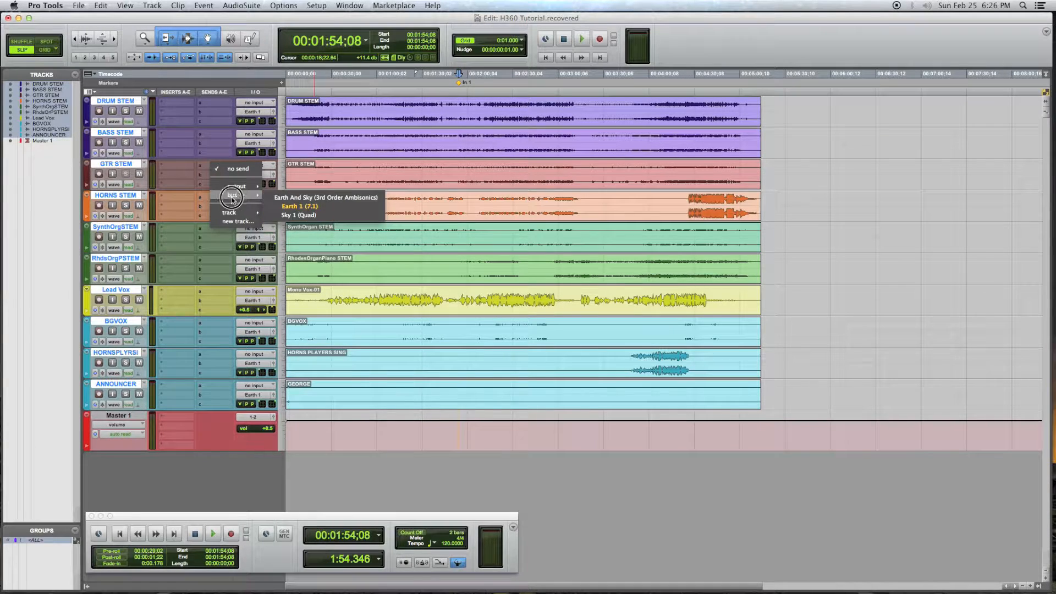
{"action": "left_click", "coordinate": [289, 215]}
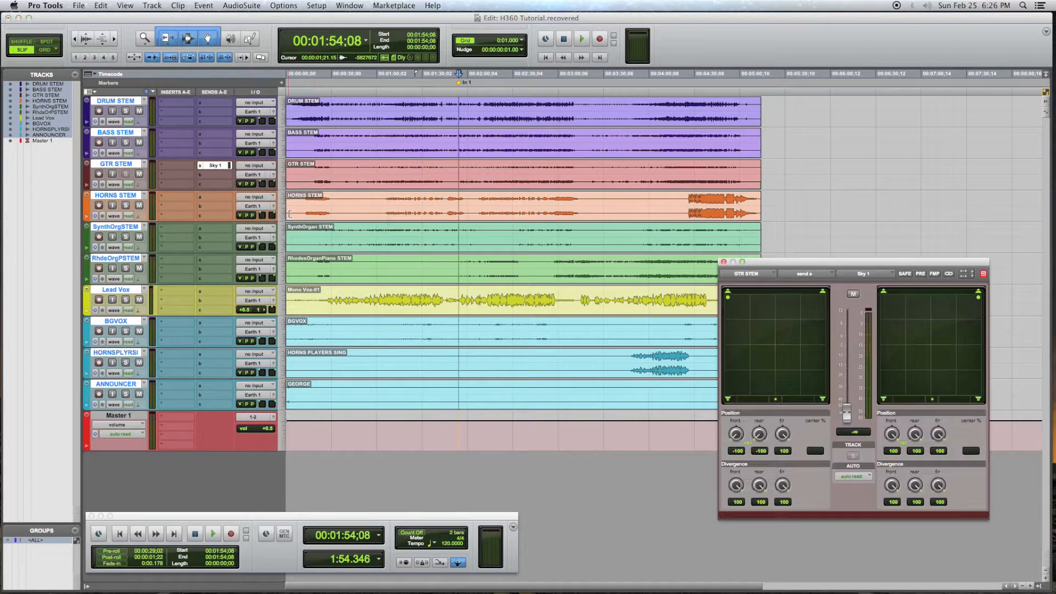
{"action": "left_click", "coordinate": [202, 200]}
{"action": "mouse_move", "coordinate": [236, 227]}
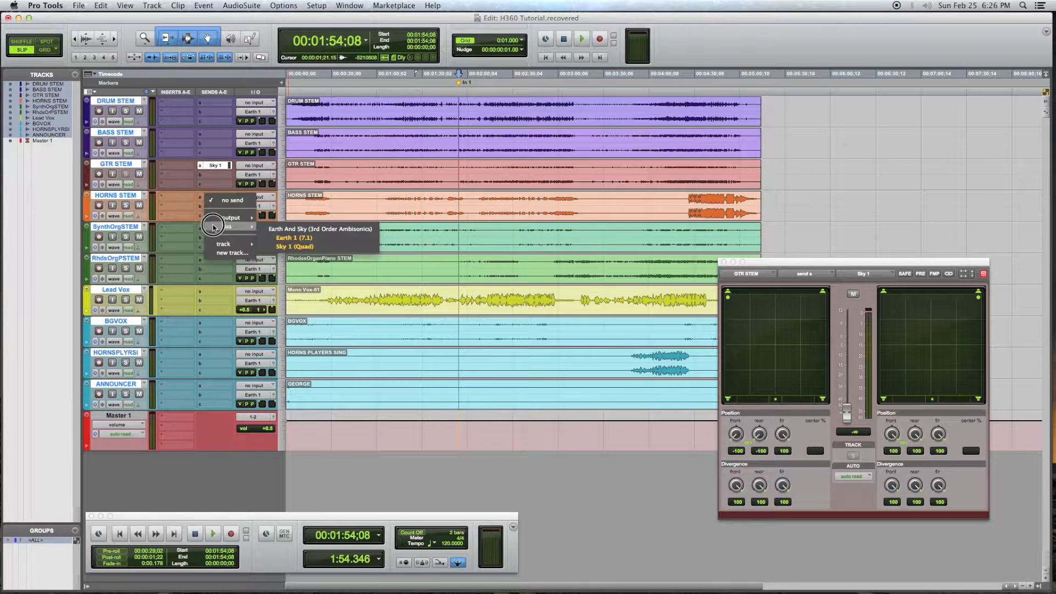
{"action": "left_click", "coordinate": [290, 248]}
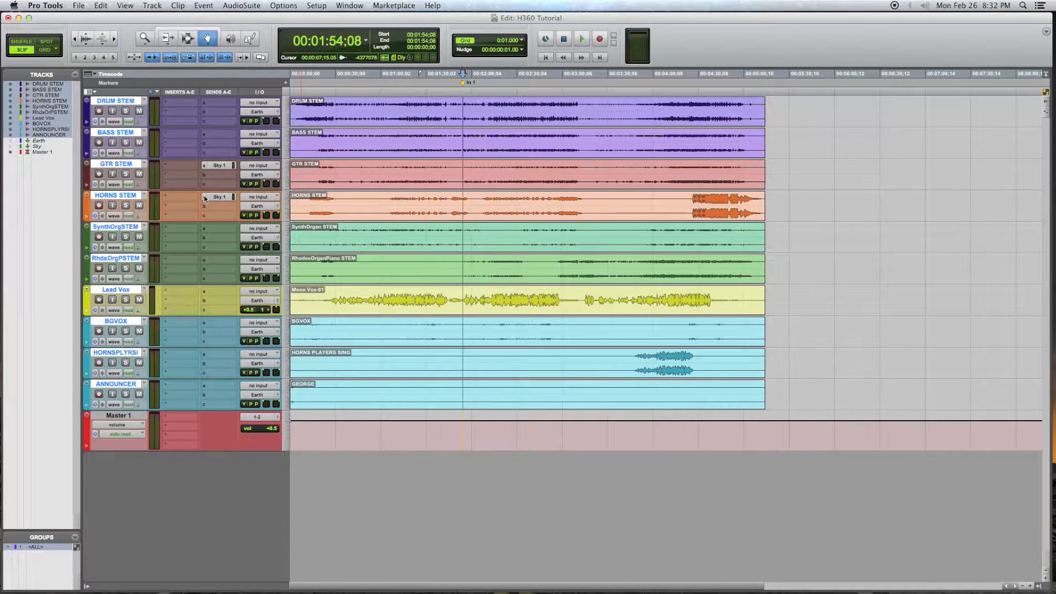
Reassign the HORNS STEM send to the separate Sky (Quad) bus.
{"action": "left_click", "coordinate": [215, 199]}
{"action": "mouse_move", "coordinate": [216, 208]}
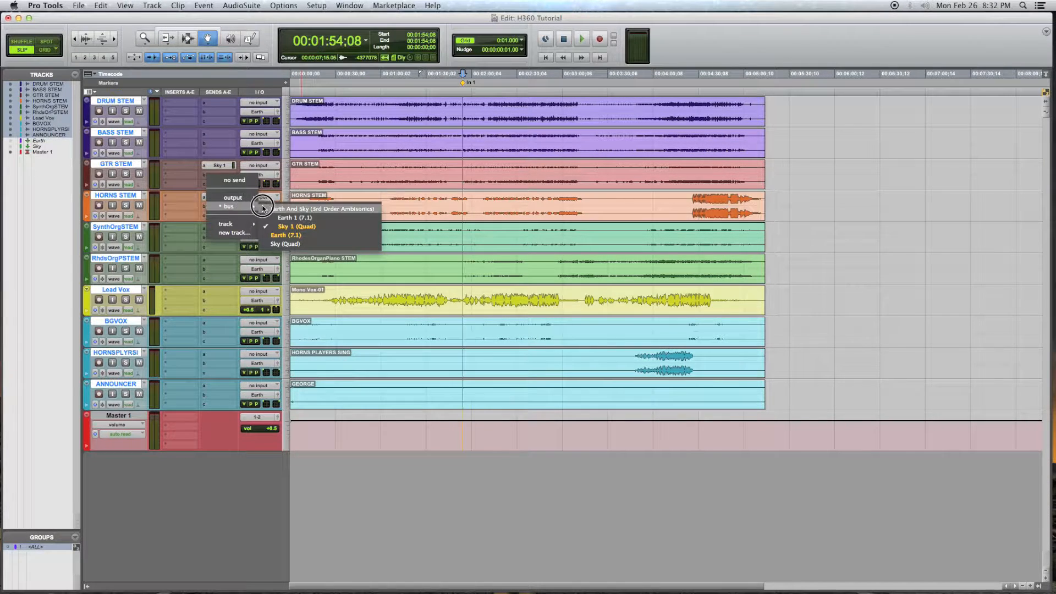
{"action": "left_click", "coordinate": [289, 245]}
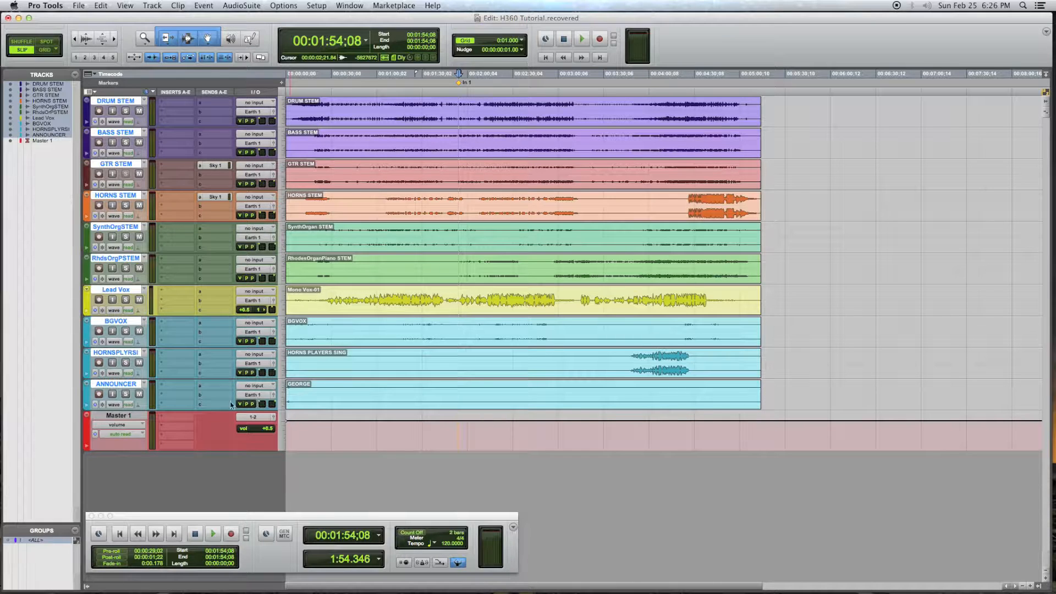
Hide the Master 1 track and make it inactive, then select the ANNOUNCER track.
{"action": "right_click", "coordinate": [121, 417]}
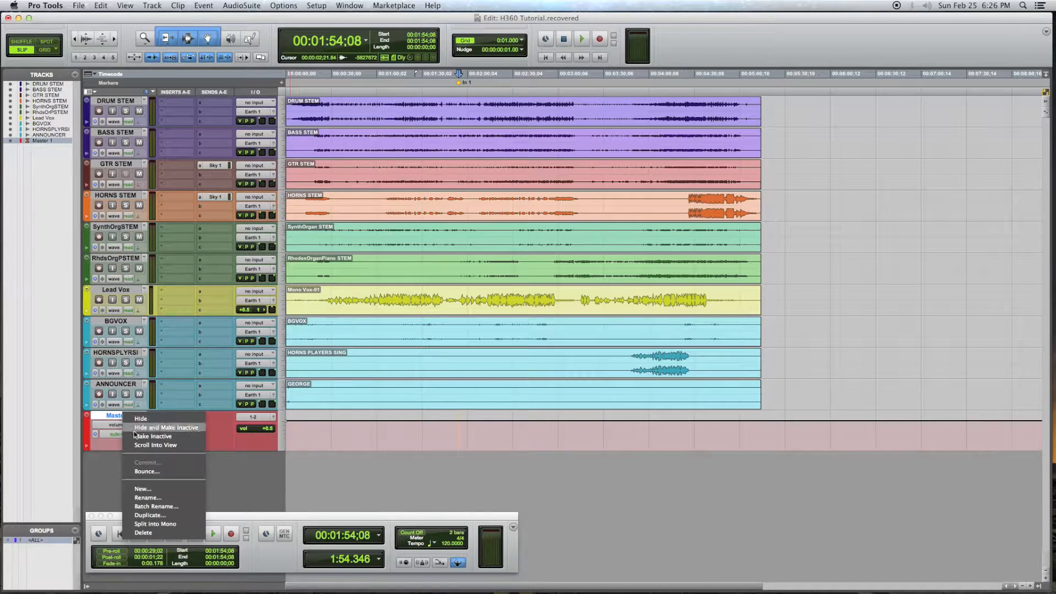
{"action": "left_click", "coordinate": [158, 428]}
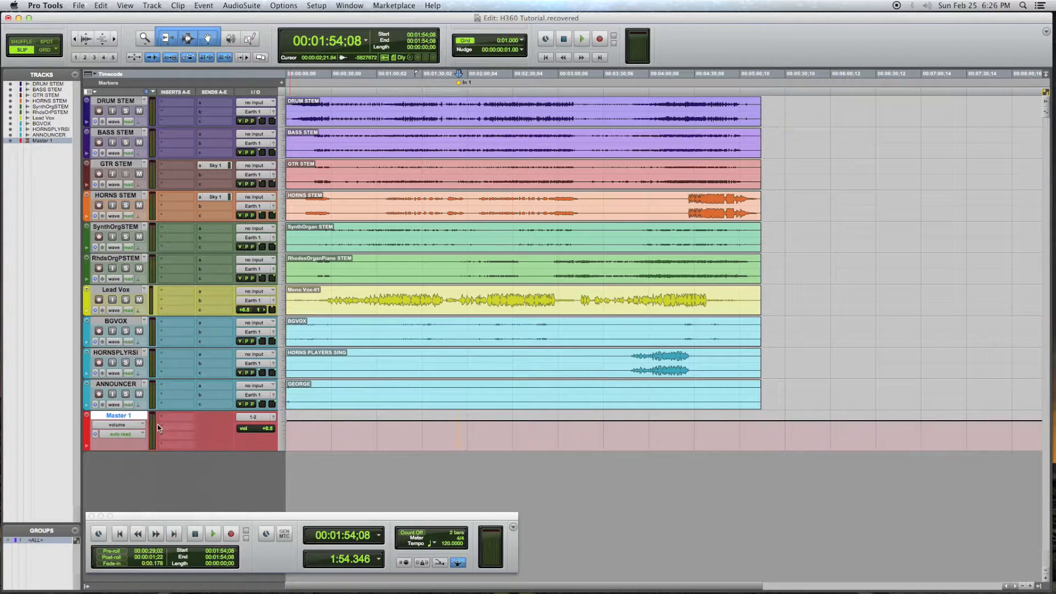
{"action": "left_click", "coordinate": [124, 386]}
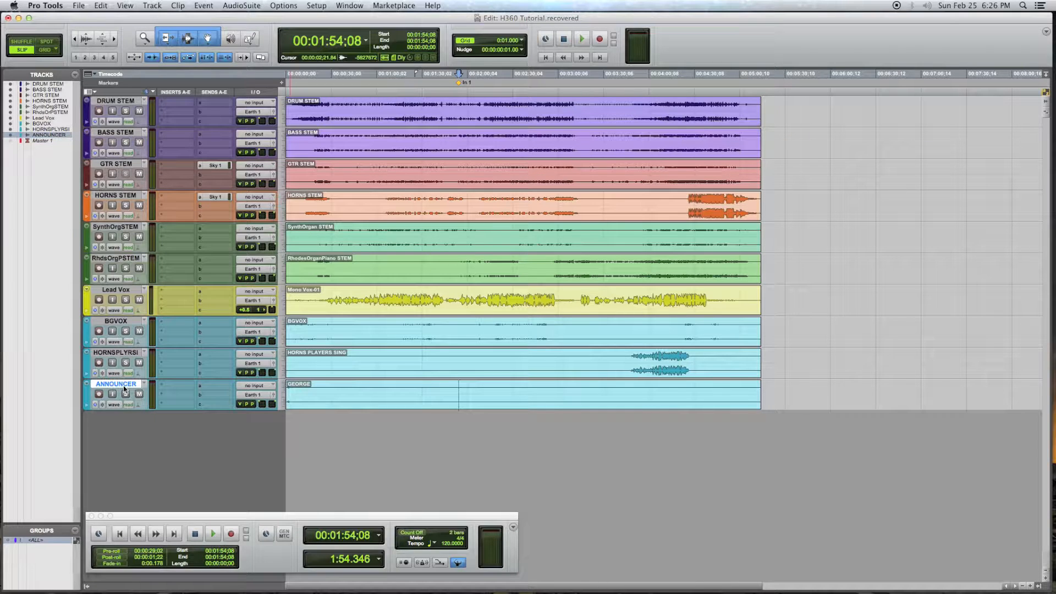
Create two new aux input tracks, one in 7.1 format and one in Quad.
{"action": "key", "text": "super+shift+n"}
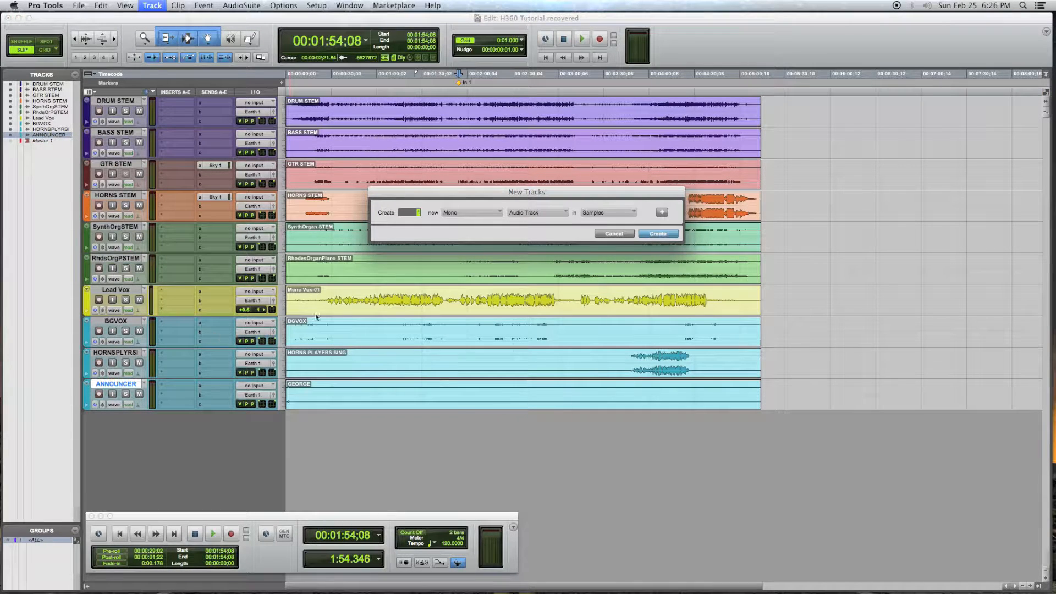
{"action": "left_click", "coordinate": [460, 213]}
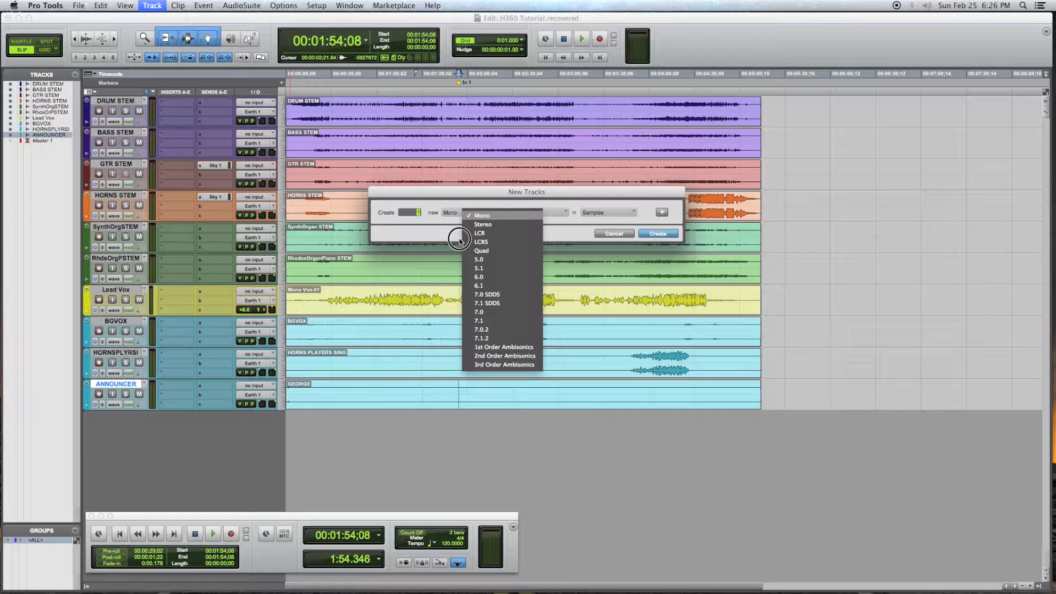
{"action": "left_click", "coordinate": [481, 311]}
{"action": "left_click", "coordinate": [516, 213]}
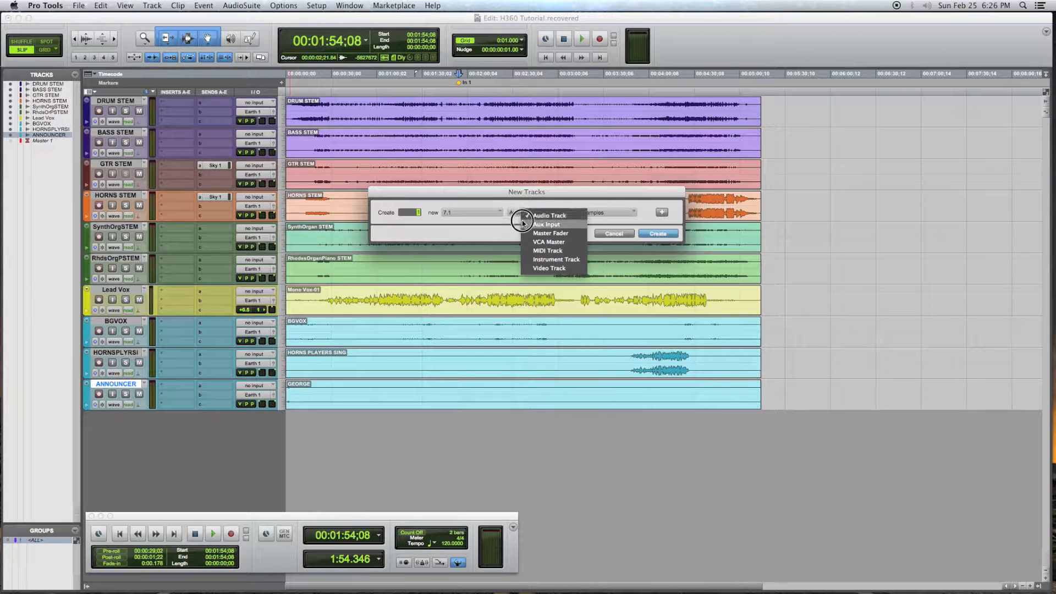
{"action": "left_click", "coordinate": [523, 224]}
{"action": "left_click", "coordinate": [662, 213]}
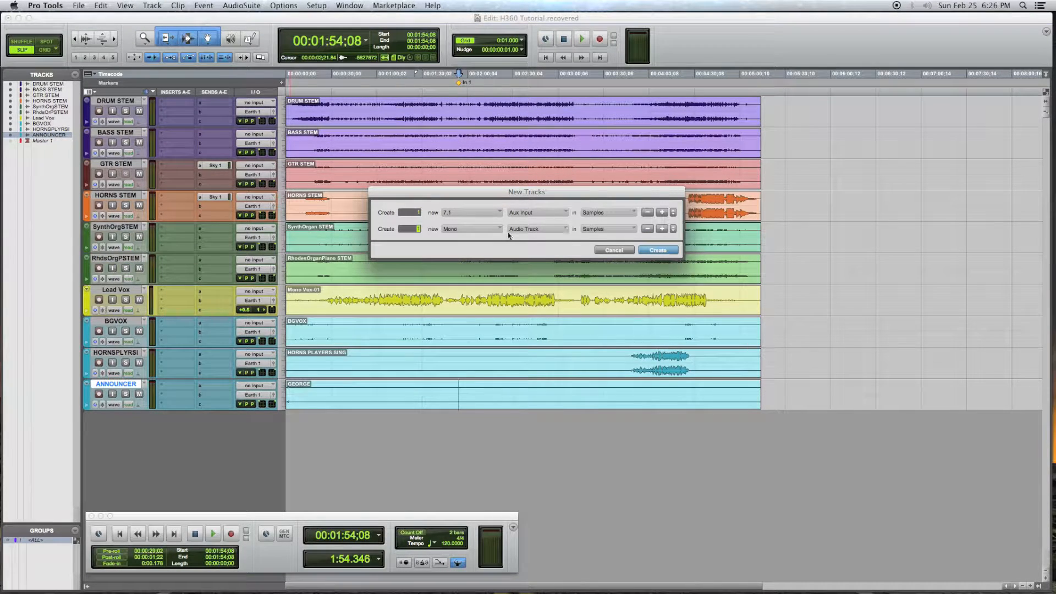
{"action": "left_click", "coordinate": [498, 230]}
{"action": "left_click", "coordinate": [501, 268]}
{"action": "left_click", "coordinate": [517, 229]}
{"action": "left_click", "coordinate": [523, 240]}
{"action": "key", "text": "Return"}
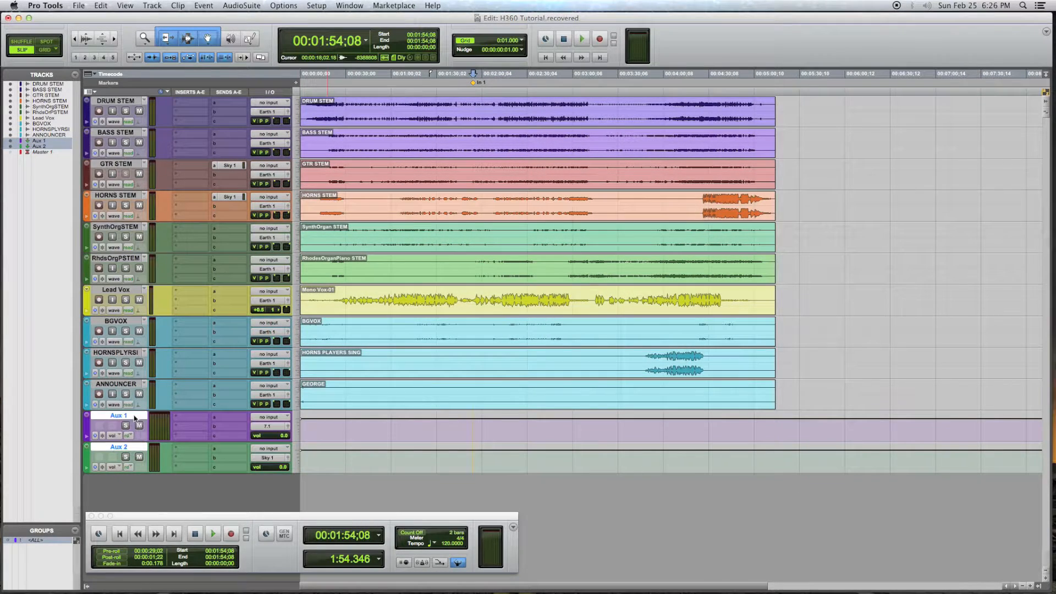
Rename the new 7.1 aux track as Earth and the Quad aux track as Sky.
{"action": "double_click", "coordinate": [135, 417]}
{"action": "type", "text": "Earth"}
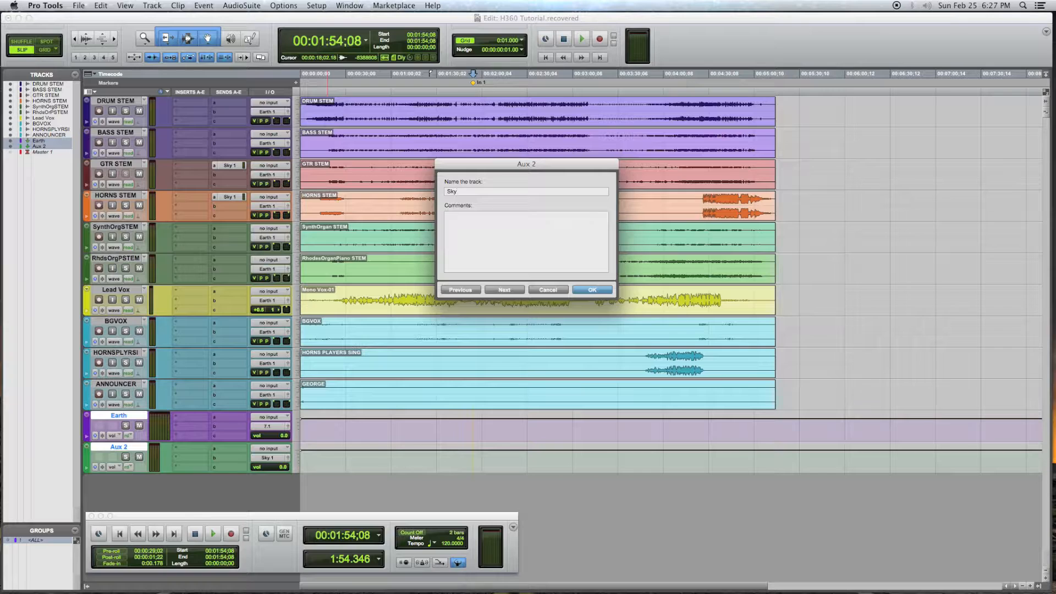
{"action": "key", "text": "Return"}
Insert the HEAR360 multichannel plug-in H360 Earth (7.1) on the Earth aux track.
{"action": "left_click", "coordinate": [180, 420]}
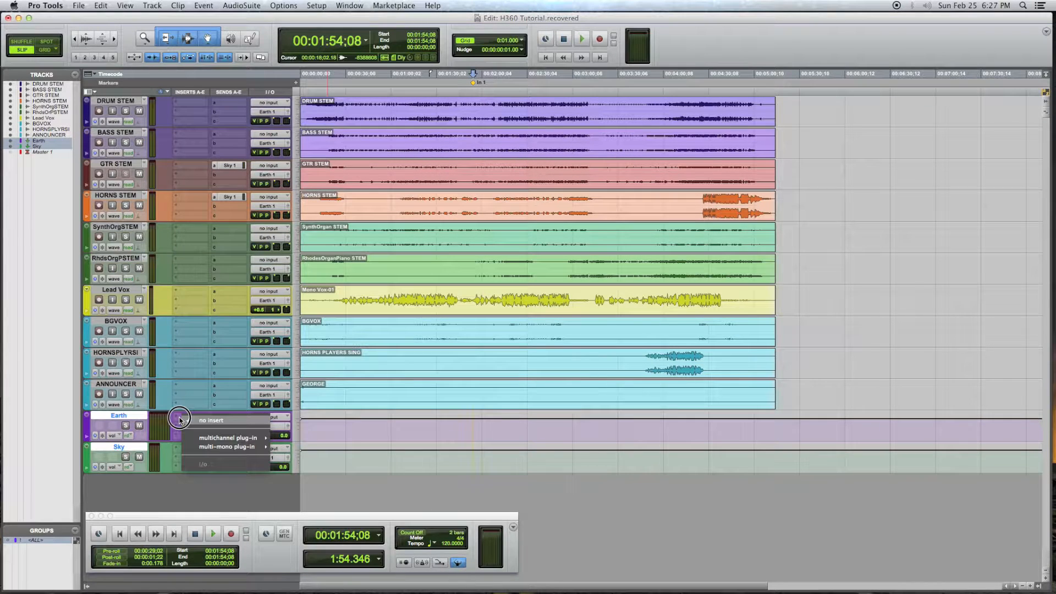
{"action": "mouse_move", "coordinate": [237, 440]}
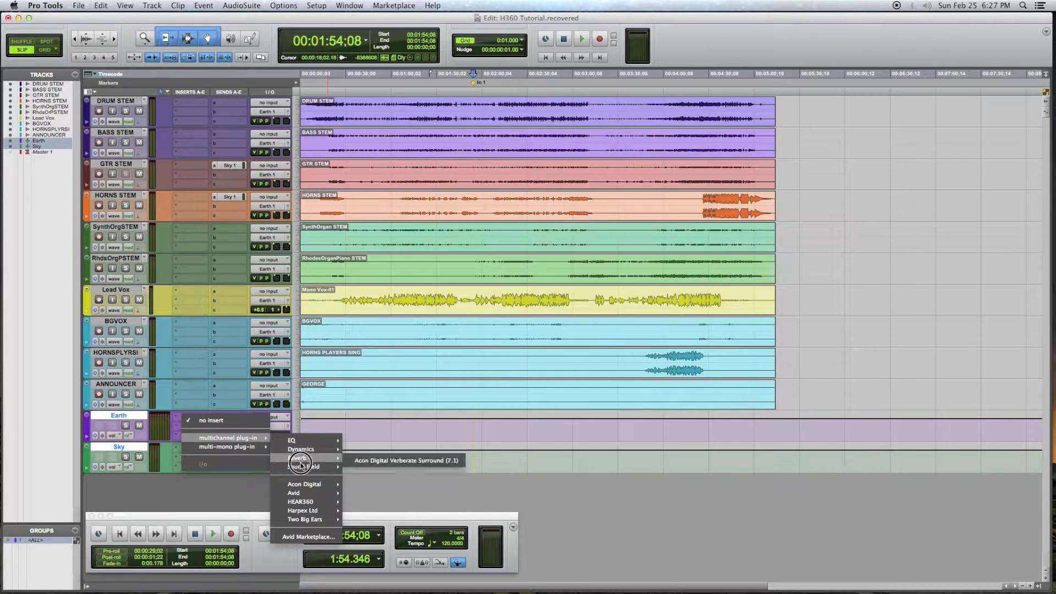
{"action": "mouse_move", "coordinate": [311, 466]}
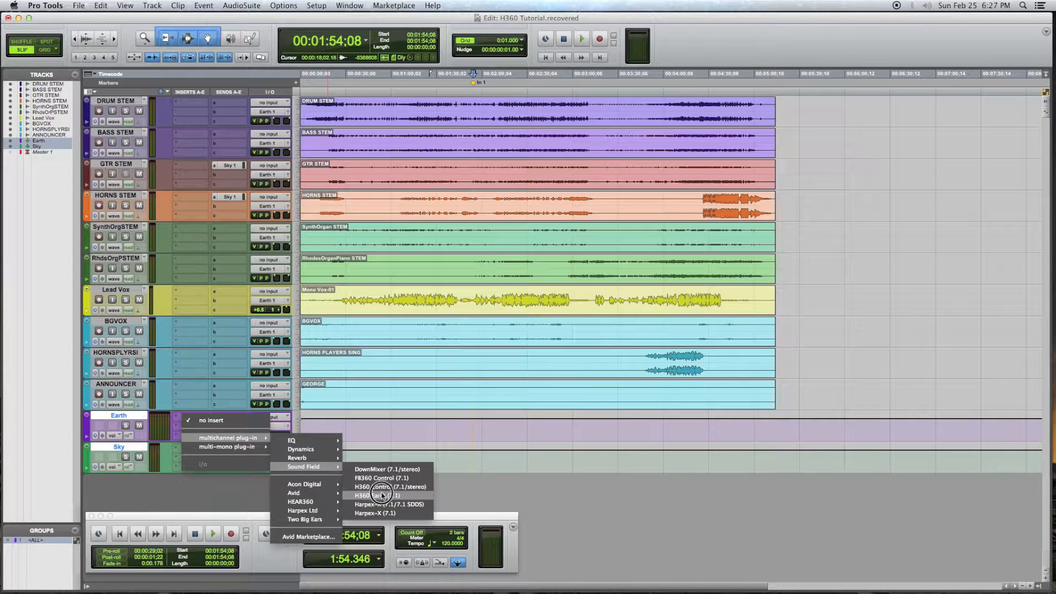
{"action": "mouse_move", "coordinate": [308, 502]}
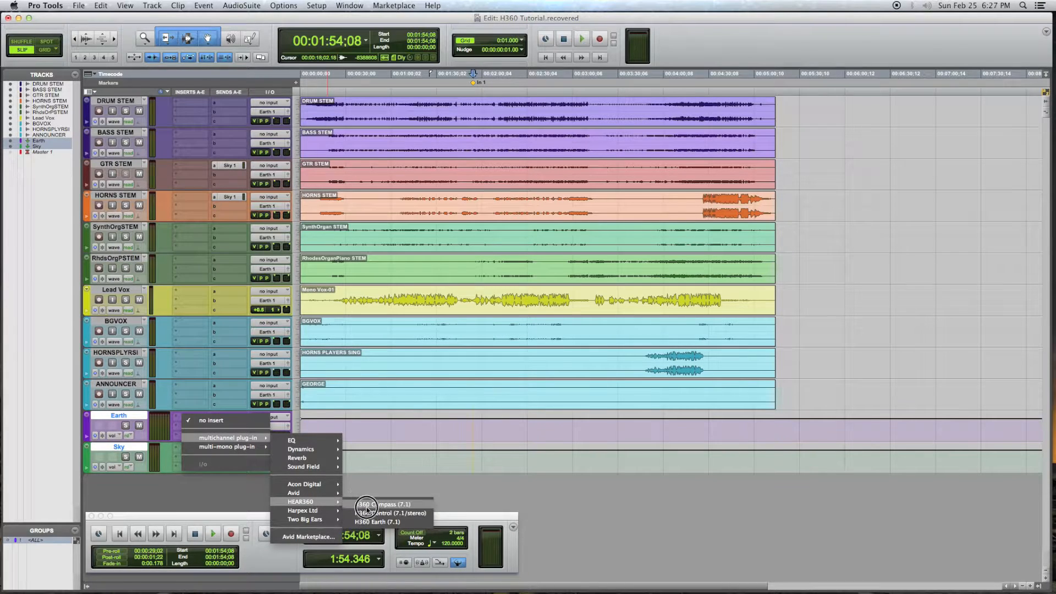
{"action": "left_click", "coordinate": [371, 521]}
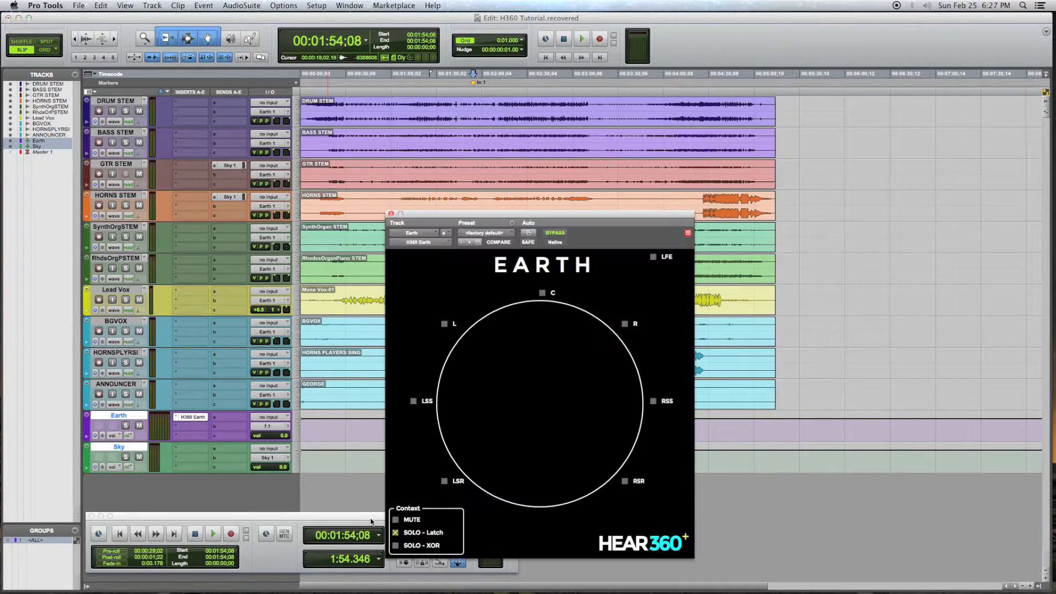
Set the Earth aux track's input to the Earth 1 (7.1) bus.
{"action": "left_click", "coordinate": [258, 418]}
{"action": "mouse_move", "coordinate": [285, 447]}
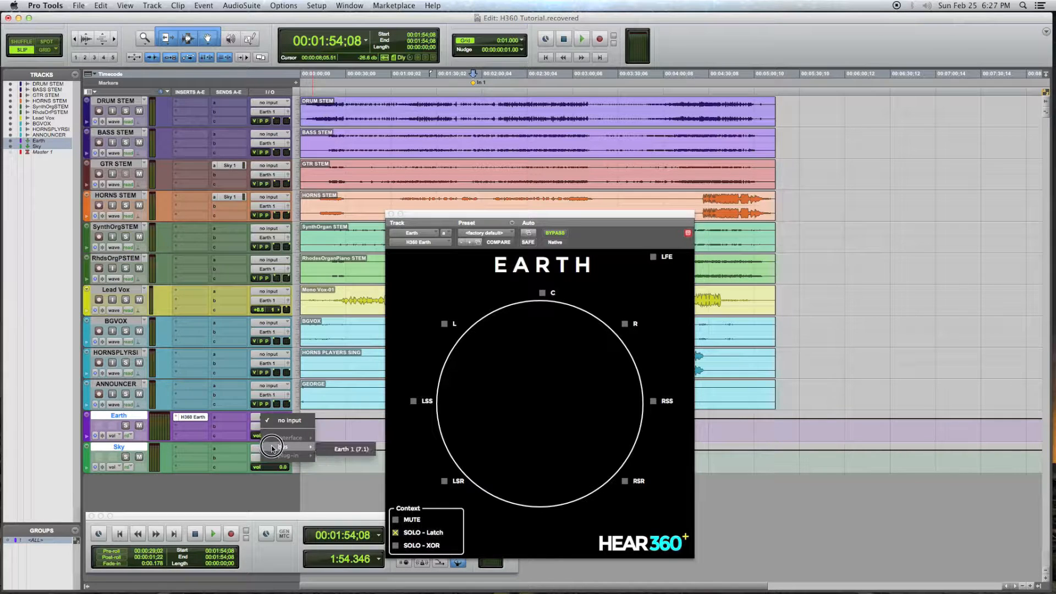
{"action": "left_click", "coordinate": [338, 455]}
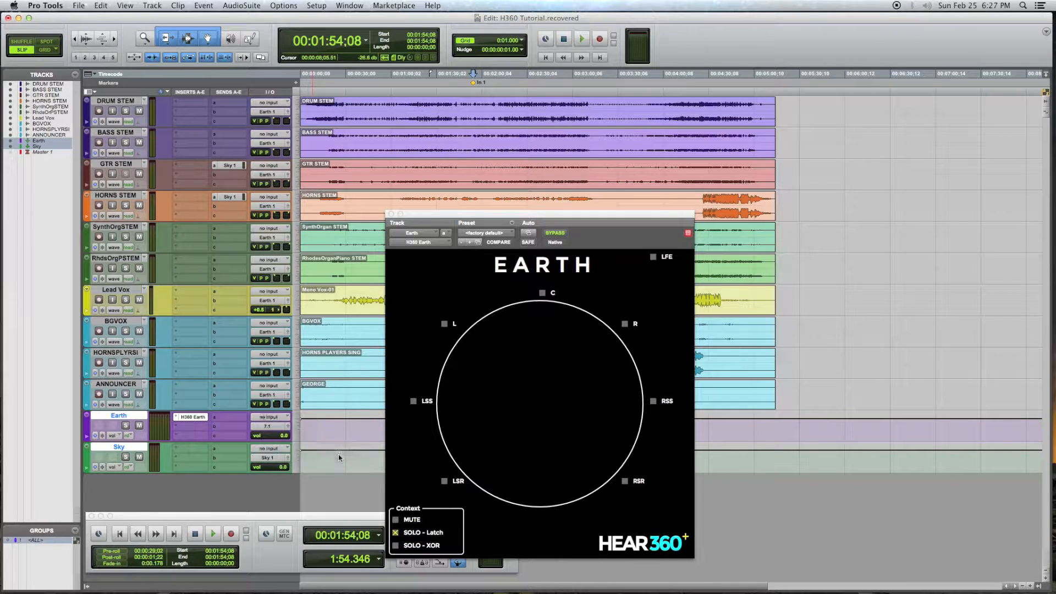
Insert the H360 Sky (Quad/7.1) plug-in on the Sky aux track, accepting the removal of some outputs.
{"action": "left_click", "coordinate": [179, 452]}
{"action": "mouse_move", "coordinate": [187, 470]}
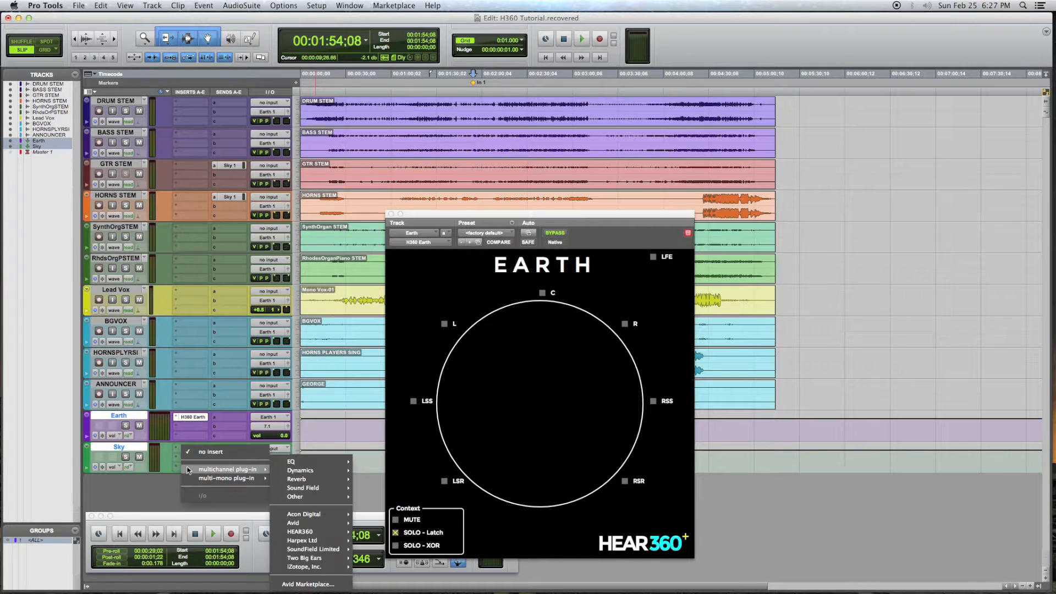
{"action": "mouse_move", "coordinate": [323, 489]}
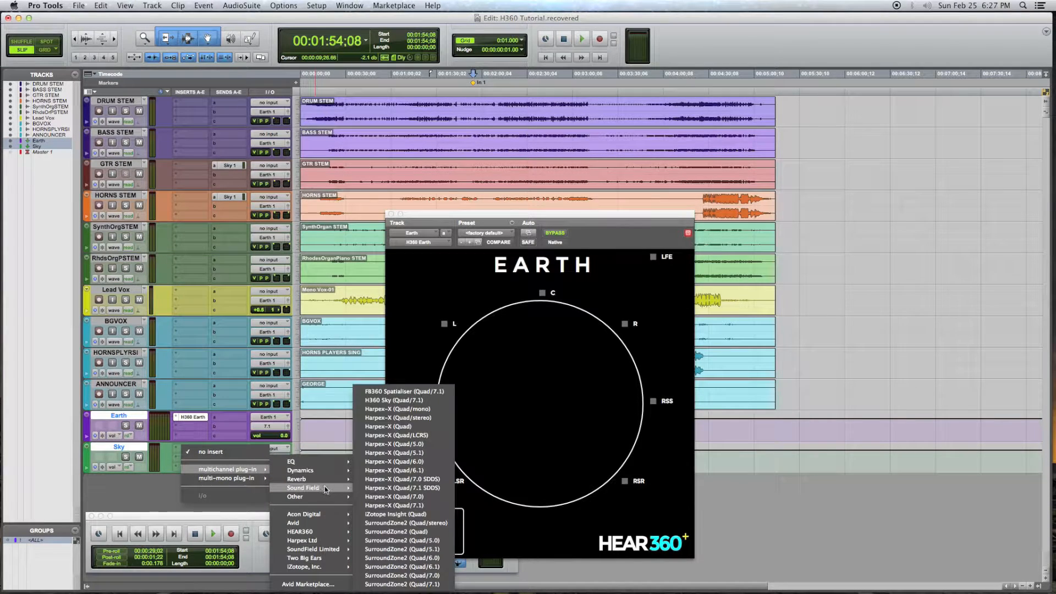
{"action": "mouse_move", "coordinate": [324, 530]}
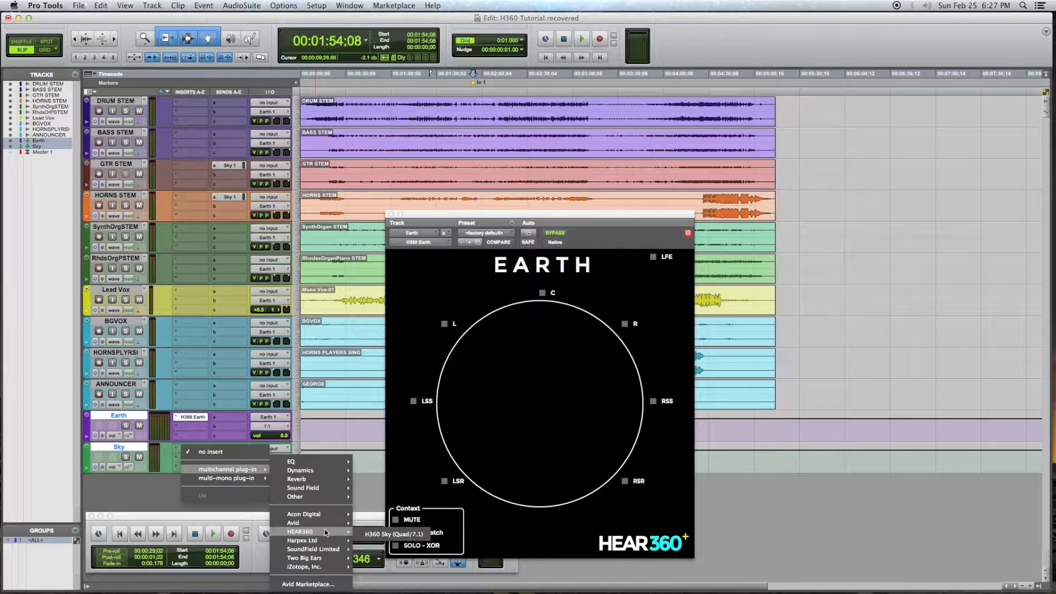
{"action": "left_click", "coordinate": [365, 533]}
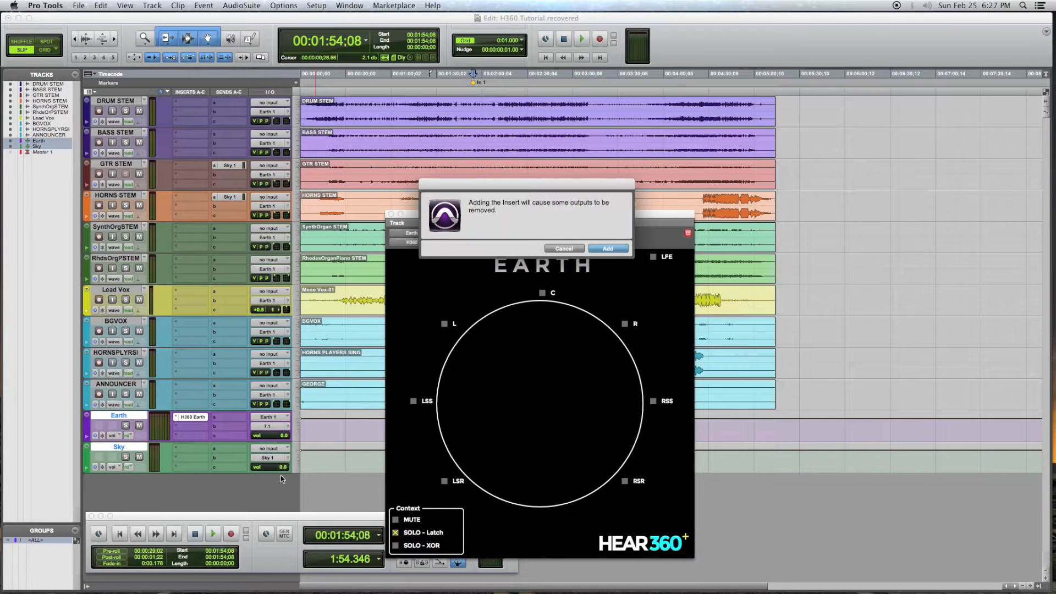
{"action": "key", "text": "Return"}
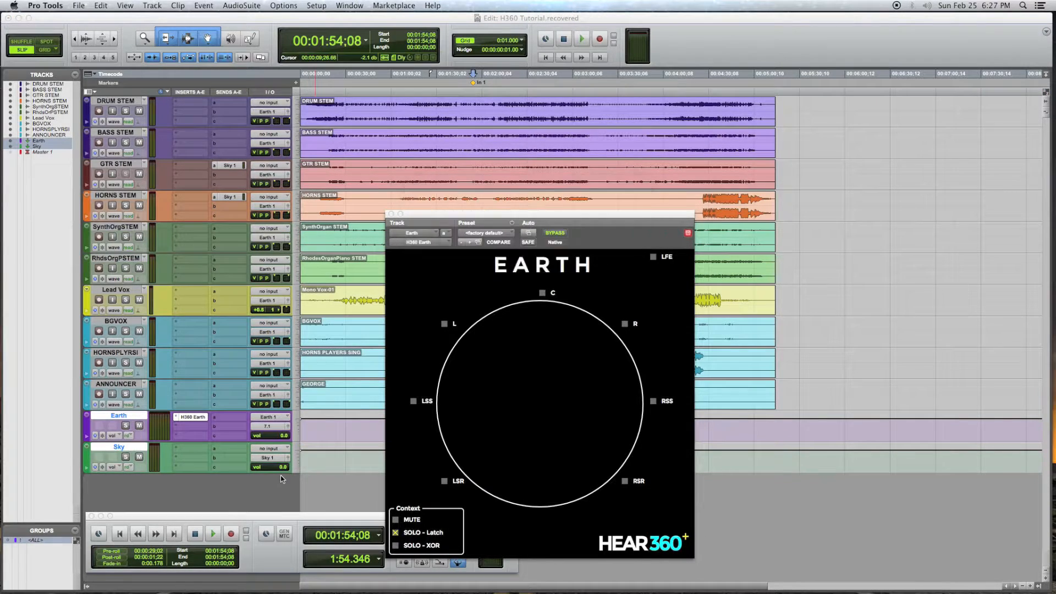
Route the Sky aux track's output to the 7.1 output and set its input to the Sky 1 bus.
{"action": "left_click", "coordinate": [270, 459]}
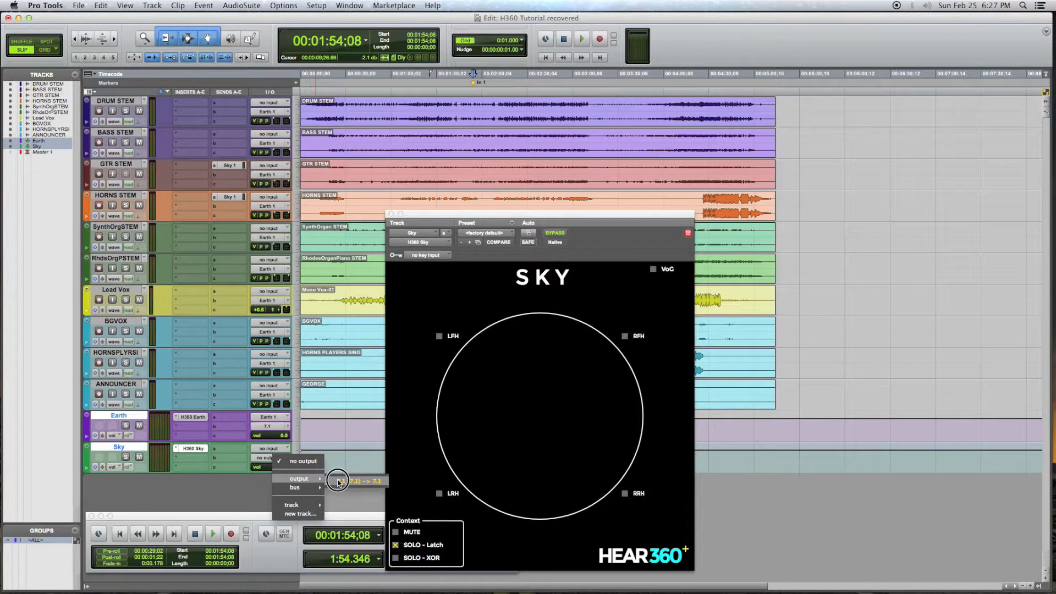
{"action": "left_click", "coordinate": [338, 483]}
{"action": "left_click", "coordinate": [277, 452]}
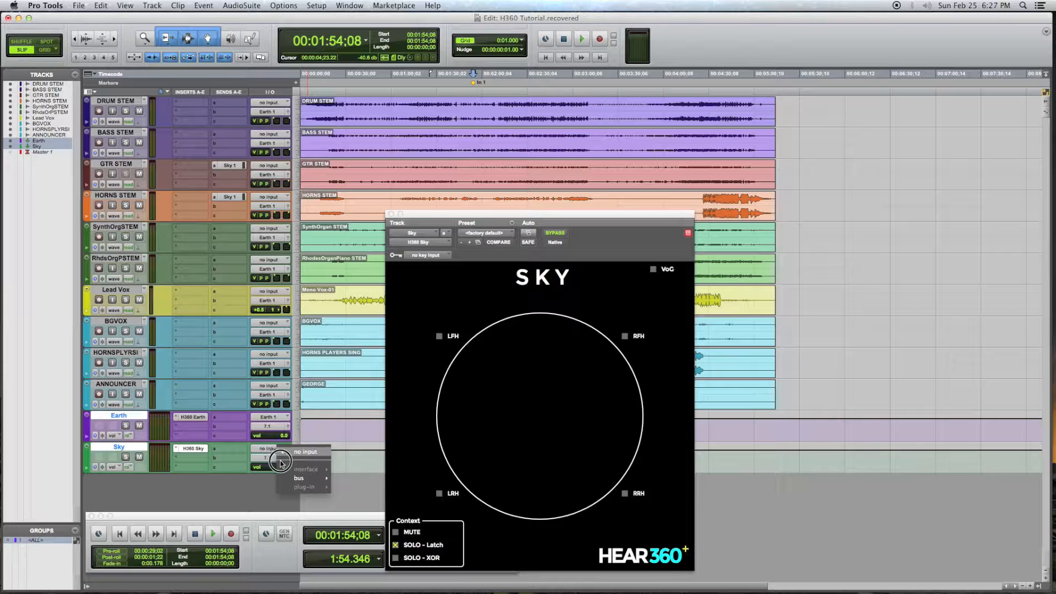
{"action": "left_click", "coordinate": [347, 481]}
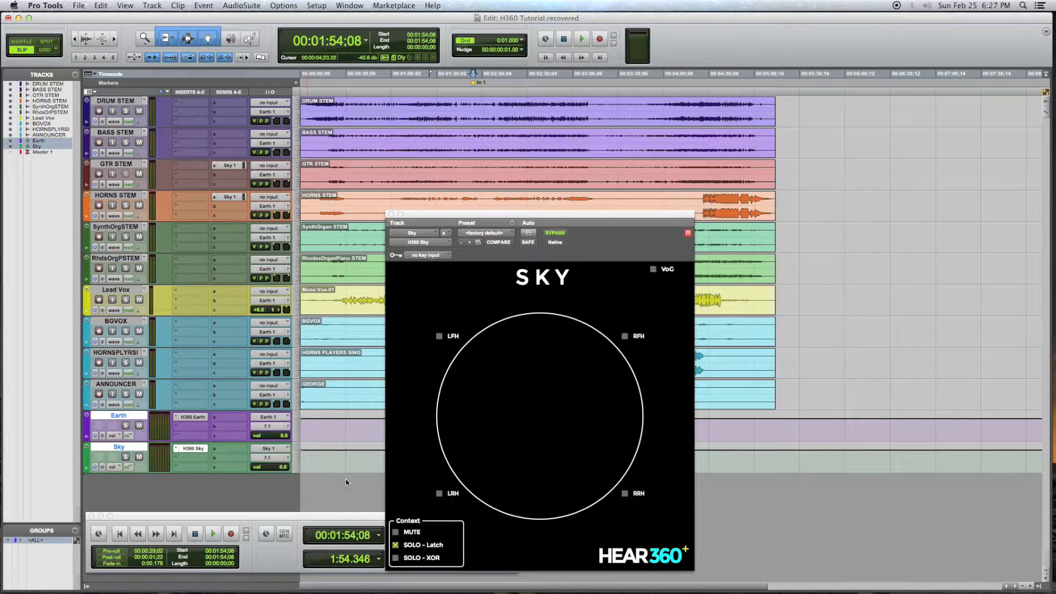
Arrange the H360 Earth and H360 Sky plug-in windows side by side and play the mix to monitor them.
{"action": "left_click", "coordinate": [193, 418]}
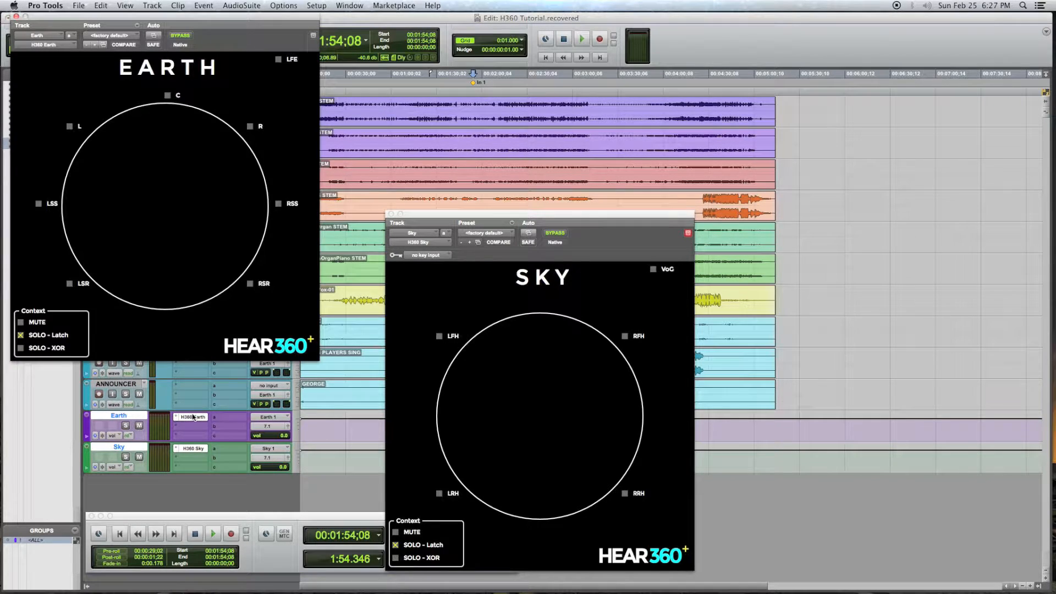
{"action": "left_click_drag", "start_coordinate": [419, 218], "coordinate": [744, 163]}
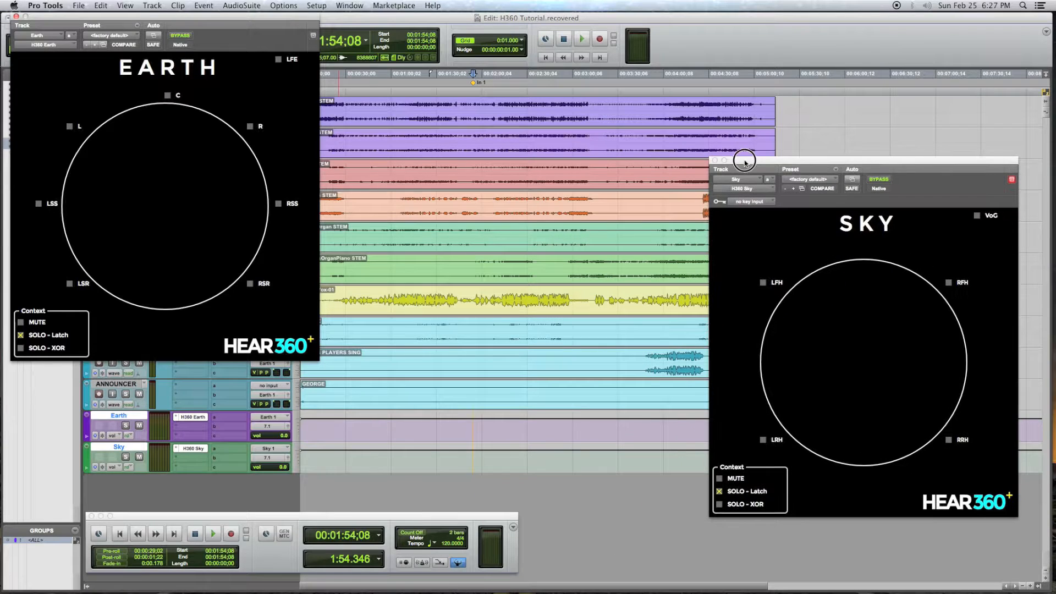
{"action": "left_click_drag", "start_coordinate": [285, 19], "coordinate": [631, 177]}
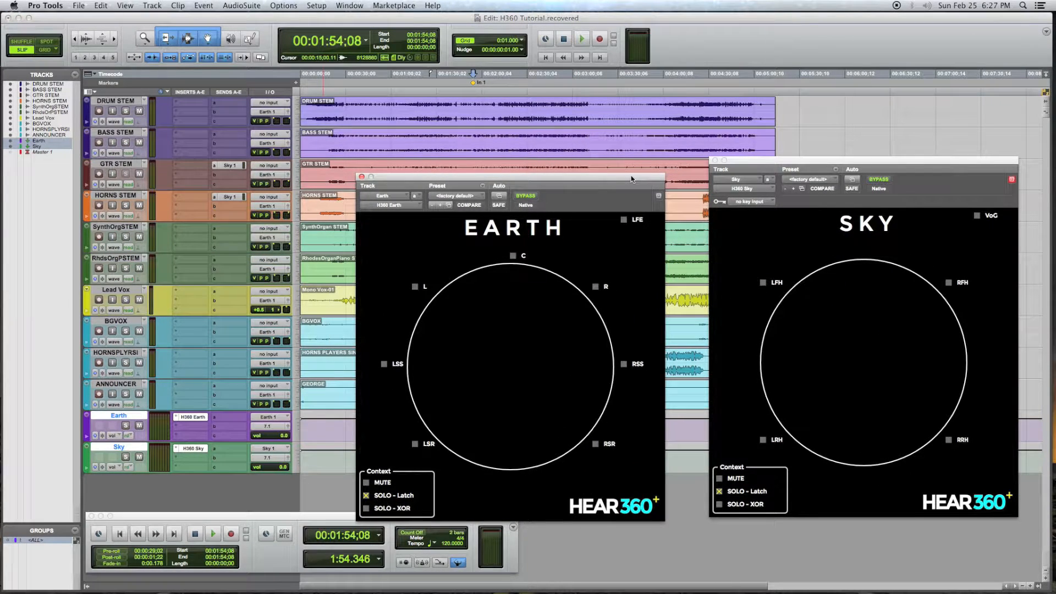
{"action": "key", "text": "space"}
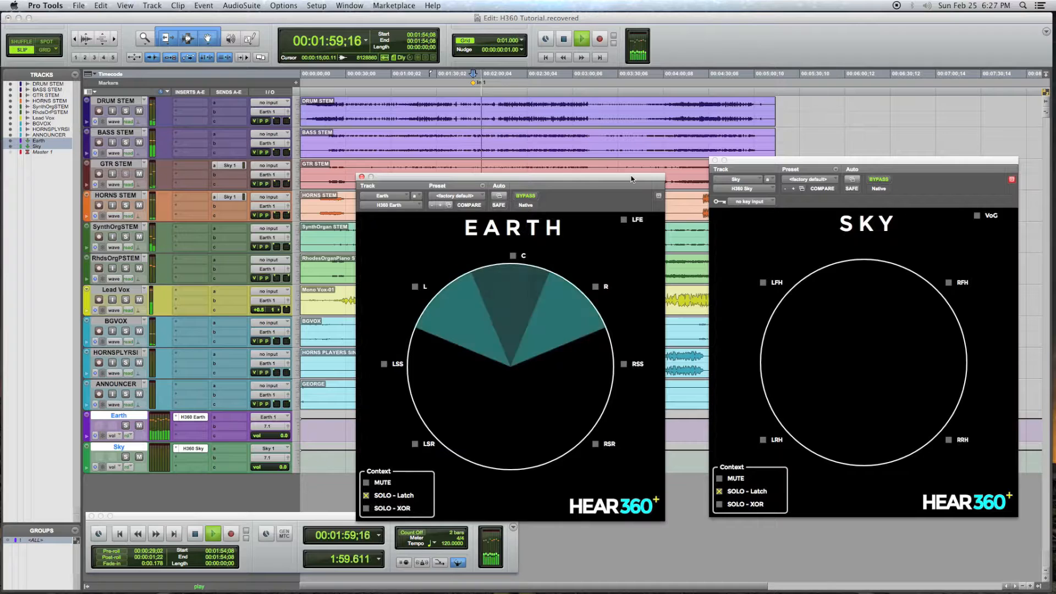
{"action": "key", "text": "space"}
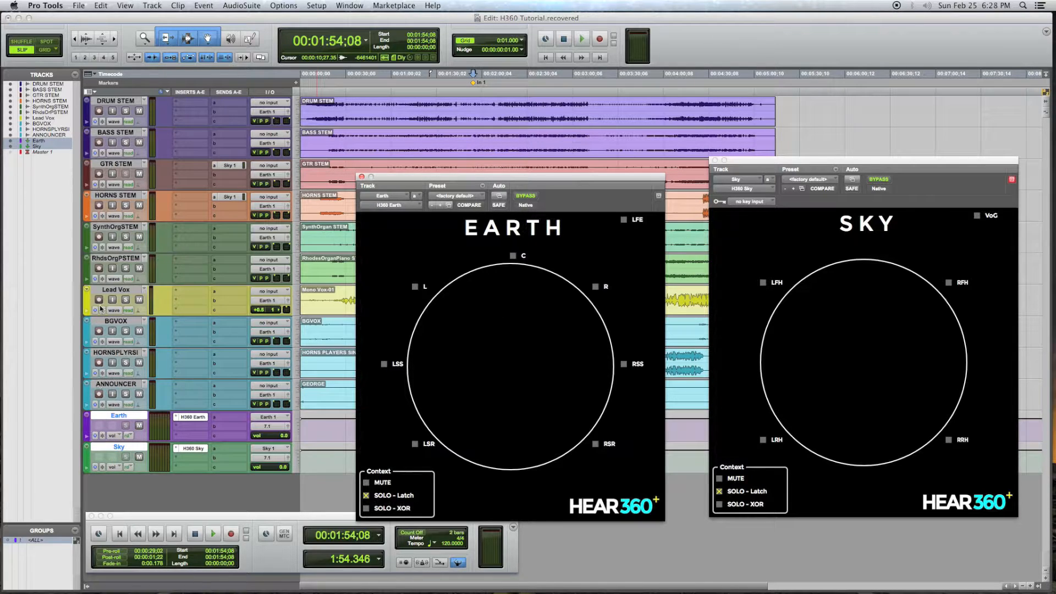
Play the session with Lead Vox soloed and examine its surround panner against the Earth display.
{"action": "left_click", "coordinate": [125, 300]}
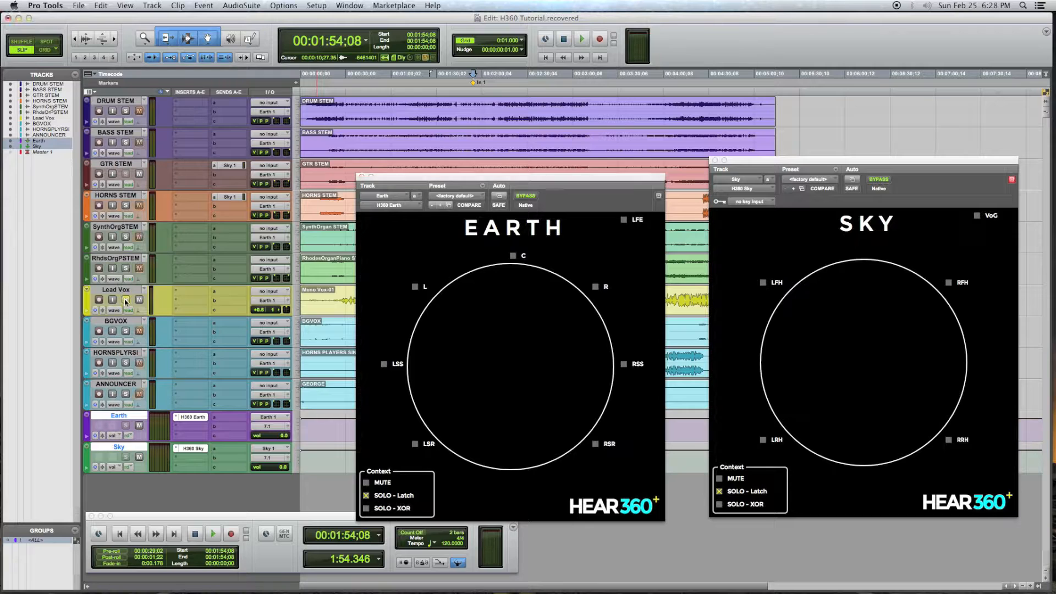
{"action": "key", "text": "space"}
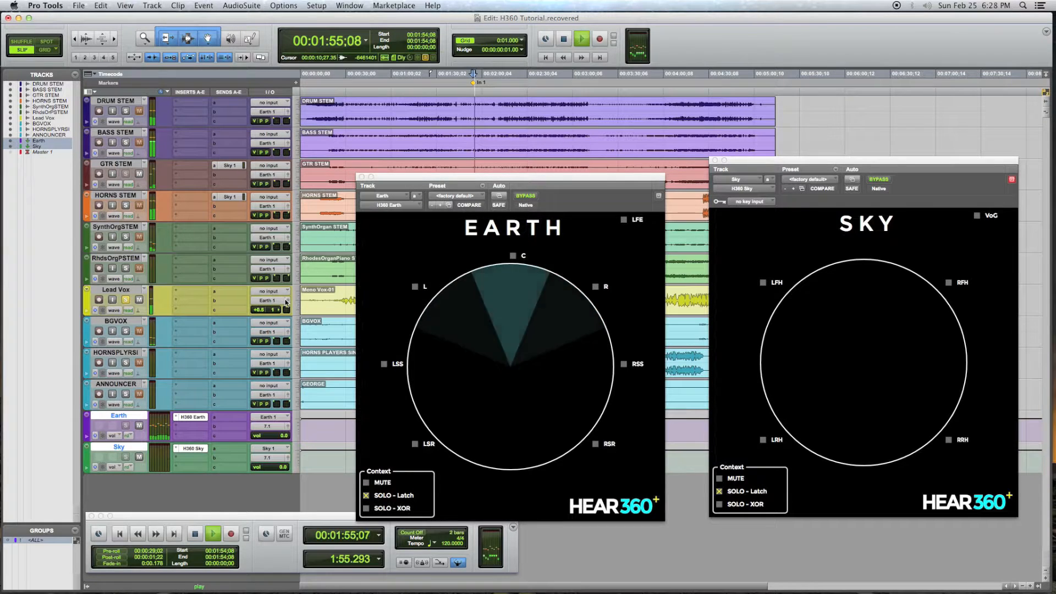
{"action": "left_click", "coordinate": [286, 301]}
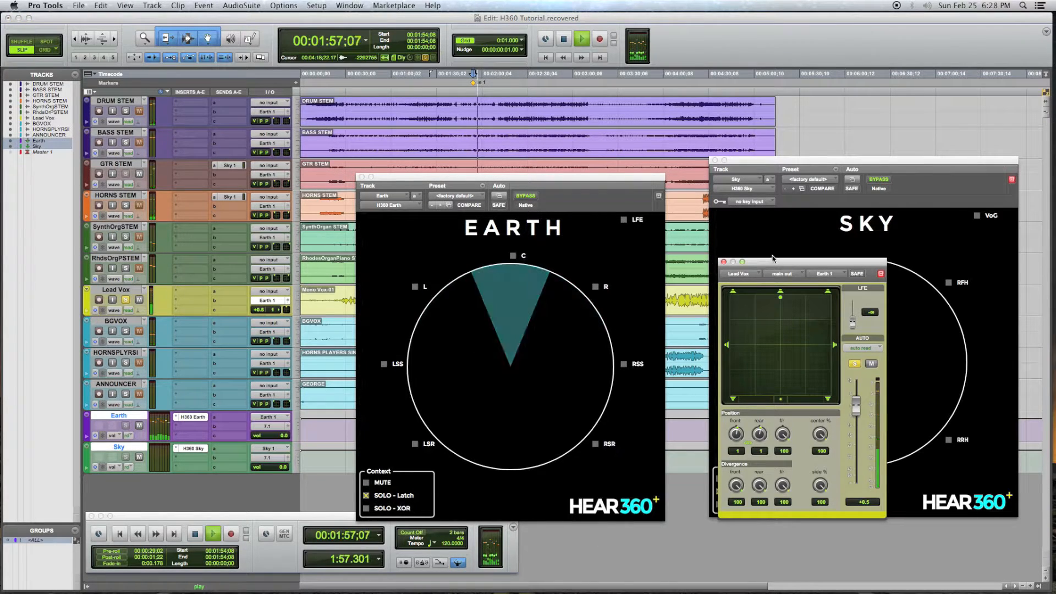
{"action": "left_click_drag", "start_coordinate": [764, 266], "coordinate": [173, 225]}
{"action": "left_click", "coordinate": [116, 183]}
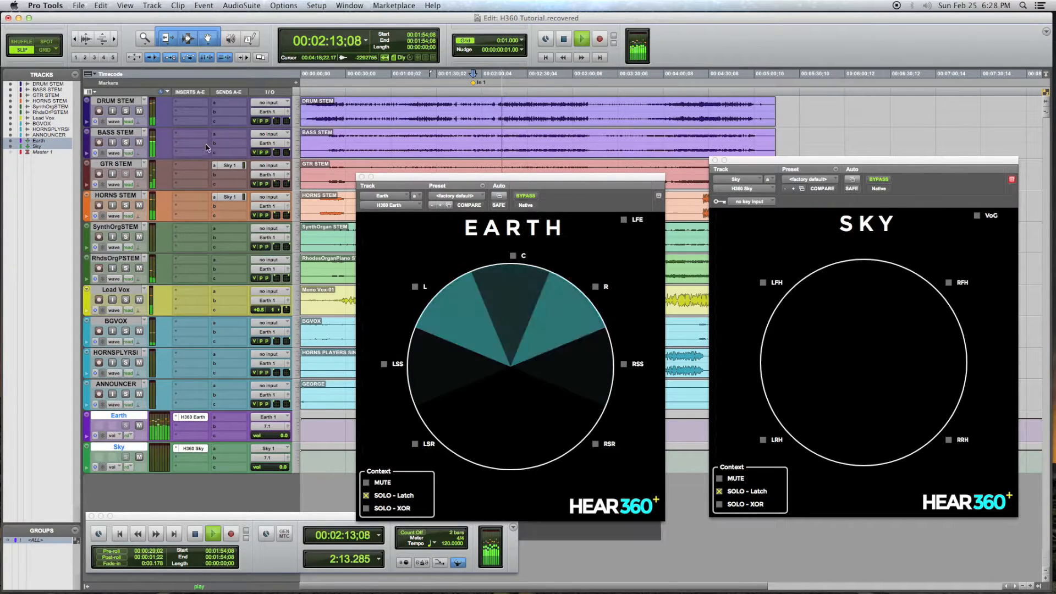
Solo the GTR STEM track during playback and examine its surround panner positions.
{"action": "left_click", "coordinate": [126, 174]}
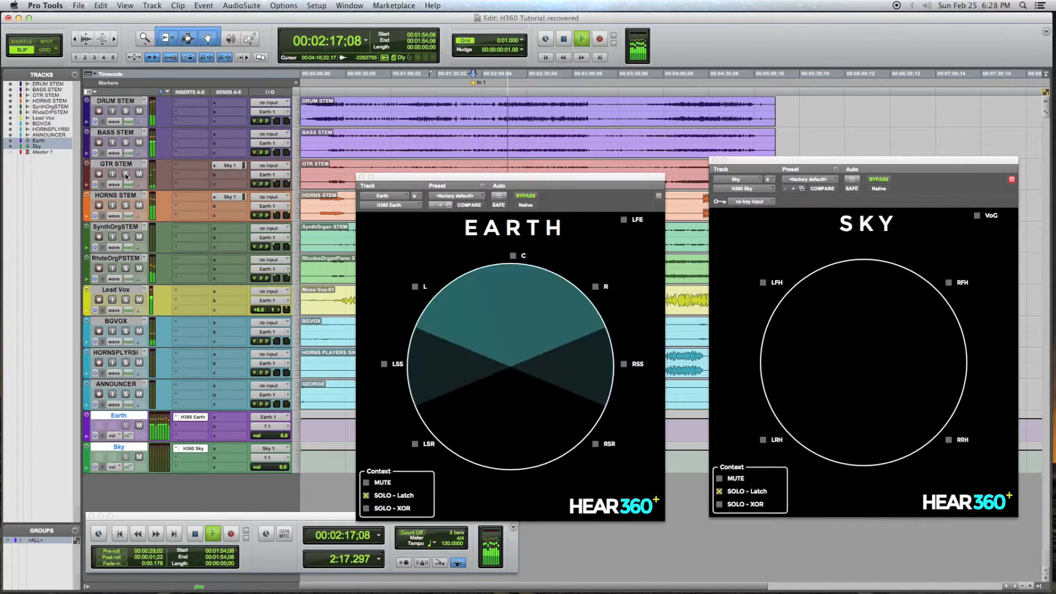
{"action": "left_click", "coordinate": [286, 175]}
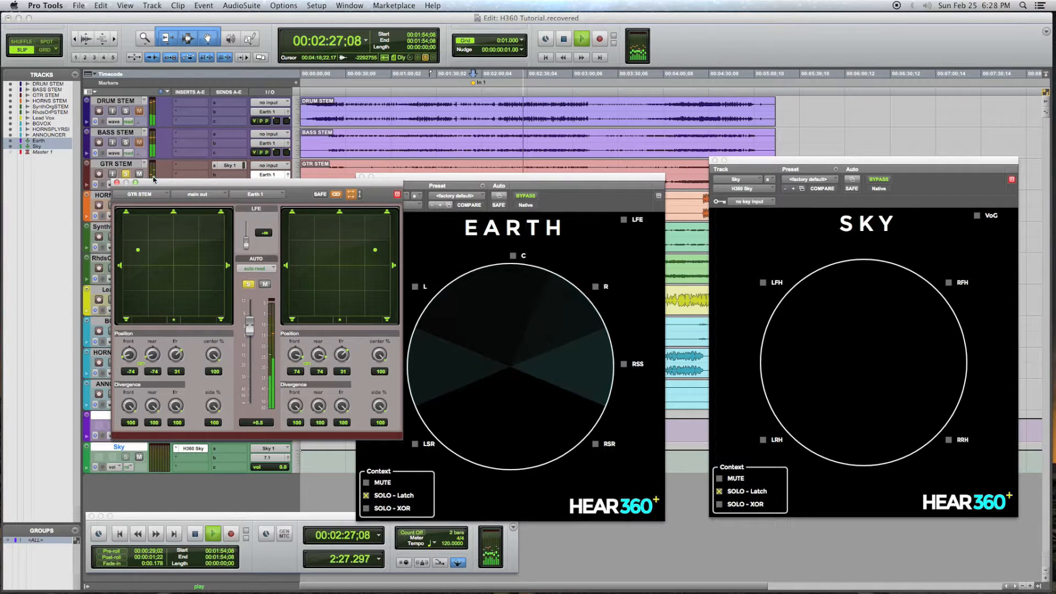
{"action": "left_click", "coordinate": [116, 182]}
Pan the HORNS STEM track farther toward the rear in its Earth 1 surround panner while auditioning it soloed.
{"action": "left_click", "coordinate": [125, 205]}
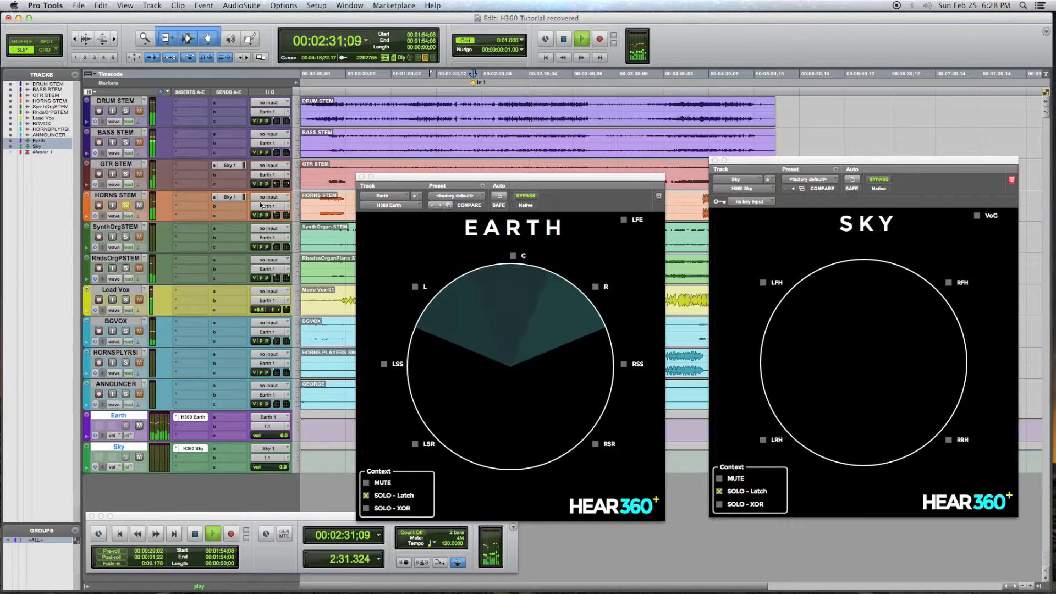
{"action": "key", "text": "space"}
{"action": "key", "text": "space"}
{"action": "left_click", "coordinate": [286, 206]}
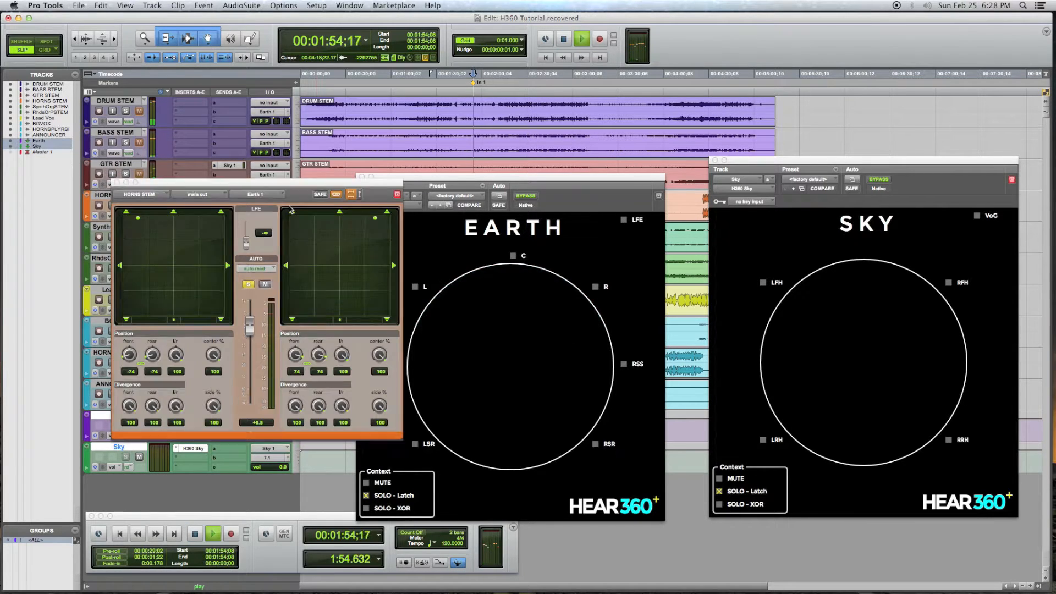
{"action": "left_click_drag", "start_coordinate": [155, 222], "coordinate": [142, 272]}
{"action": "key", "text": "space"}
{"action": "key", "text": "space"}
{"action": "left_click", "coordinate": [128, 206]}
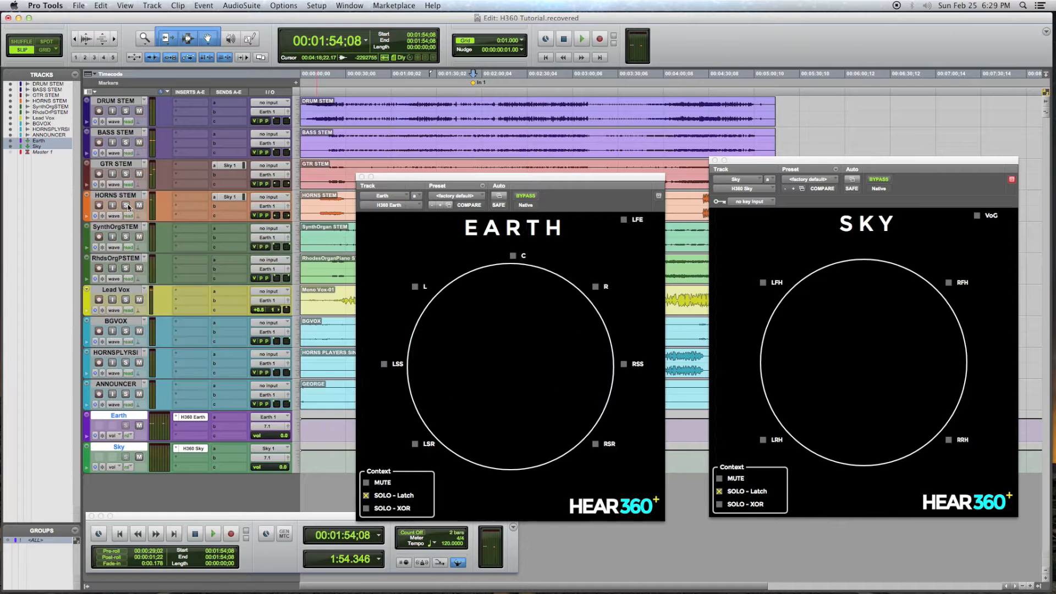
Raise the GTR STEM track's Sky 1 send to 0.0 dB while playing the mix against the Earth and Sky displays.
{"action": "key", "text": "space"}
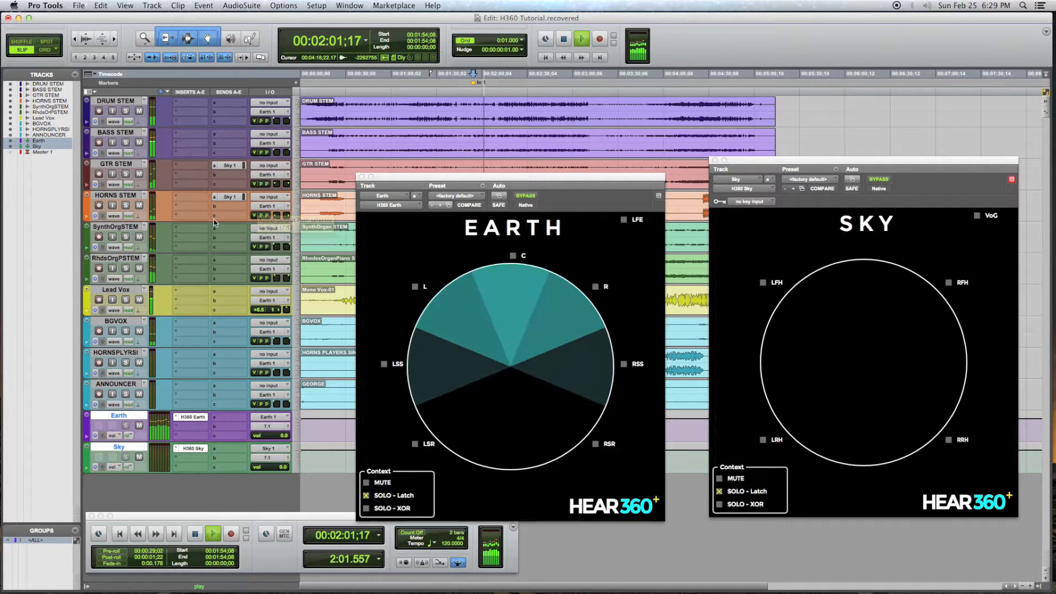
{"action": "left_click", "coordinate": [225, 166]}
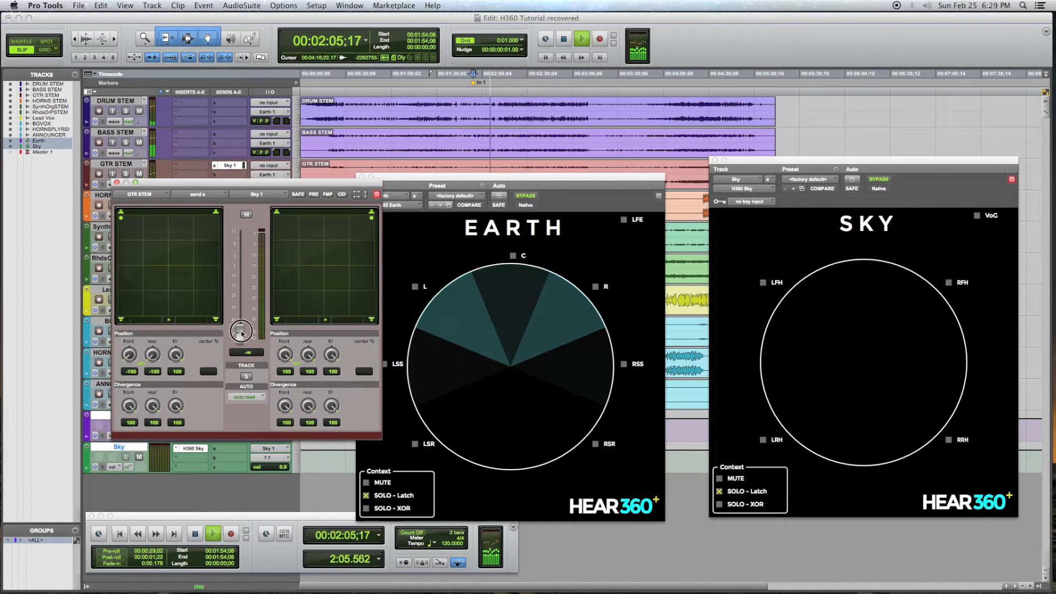
{"action": "left_click_drag", "start_coordinate": [241, 332], "coordinate": [243, 246]}
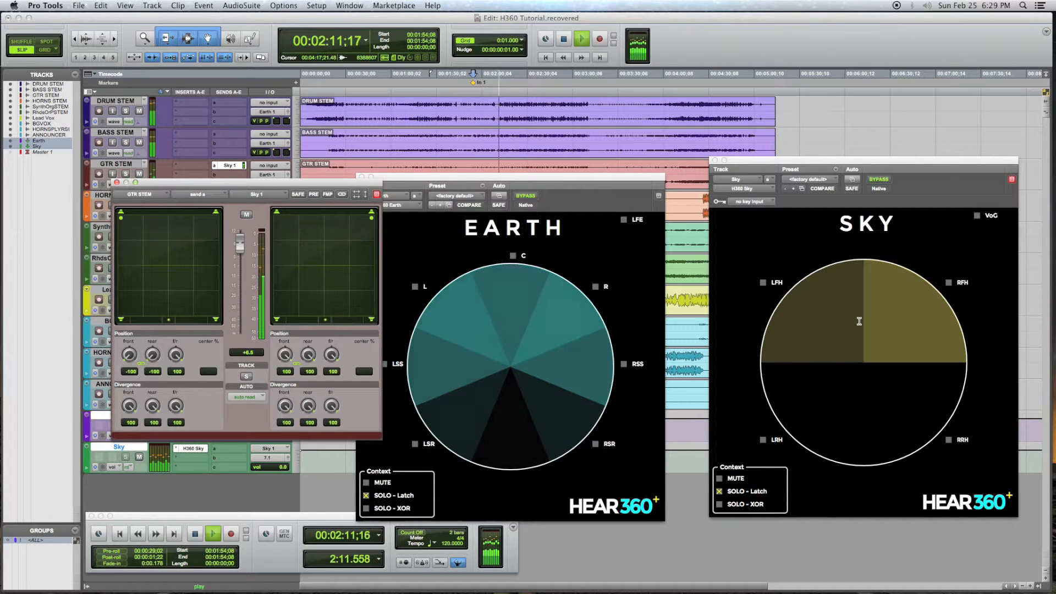
{"action": "left_click", "coordinate": [244, 247], "text": "alt"}
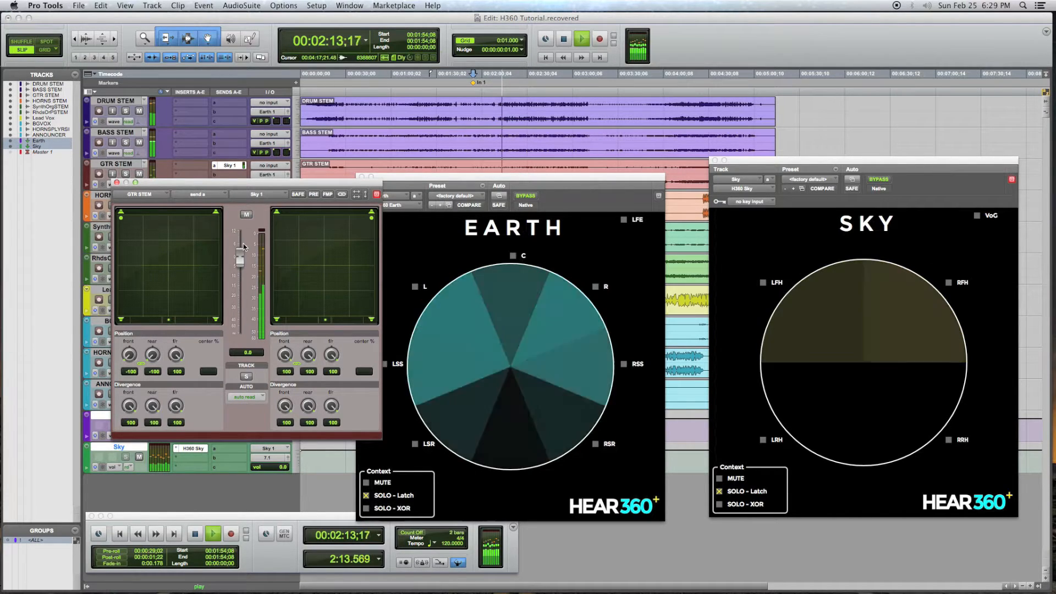
{"action": "left_click", "coordinate": [116, 182]}
{"action": "key", "text": "space"}
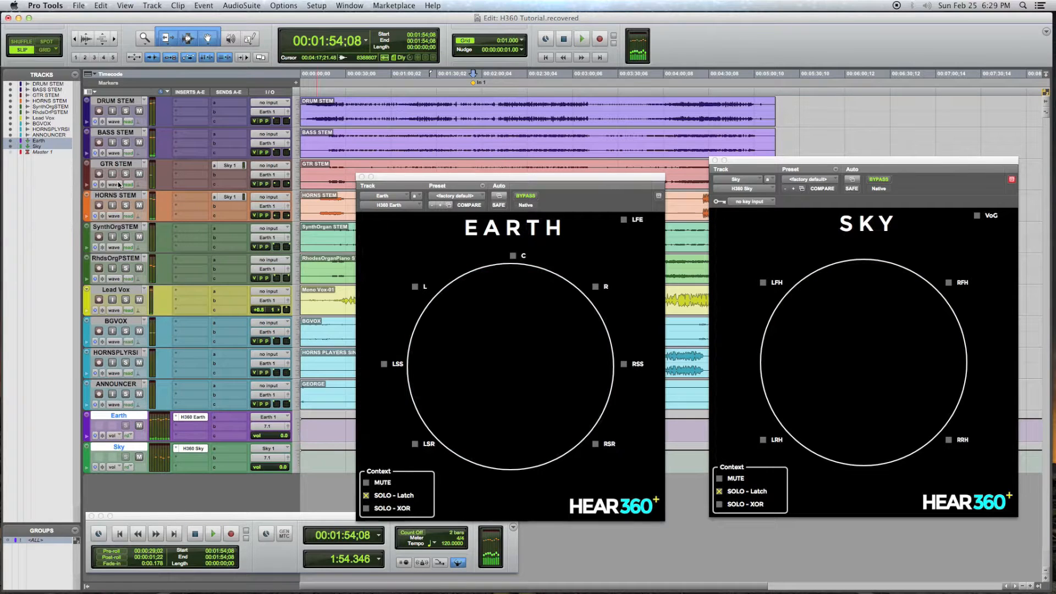
Set the HORNS STEM track's Sky 1 send level to about +1.1 dB during playback.
{"action": "left_click", "coordinate": [229, 196]}
{"action": "key", "text": "space"}
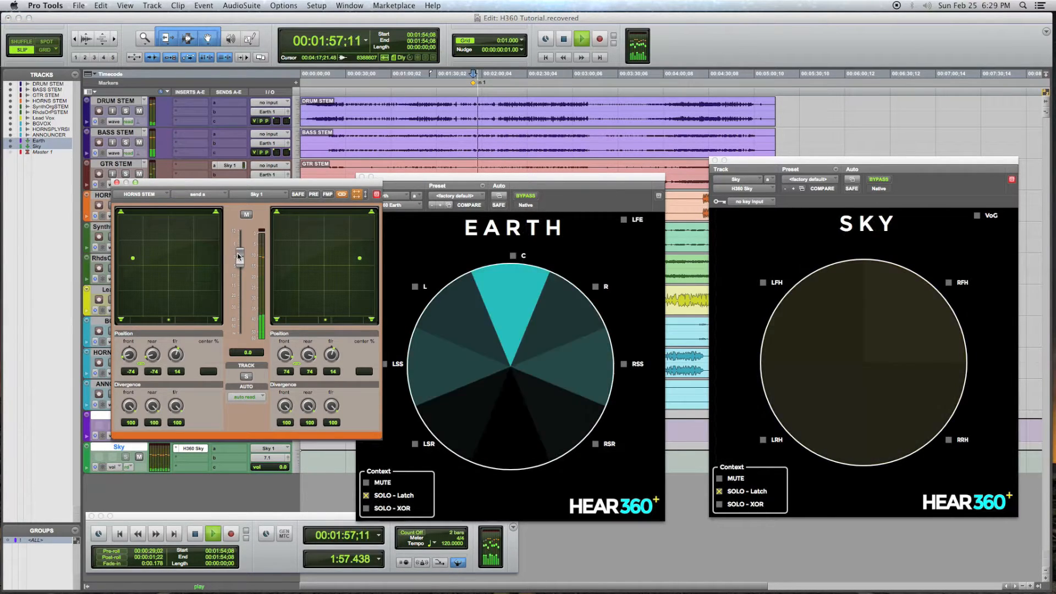
{"action": "left_click_drag", "start_coordinate": [240, 254], "coordinate": [240, 251]}
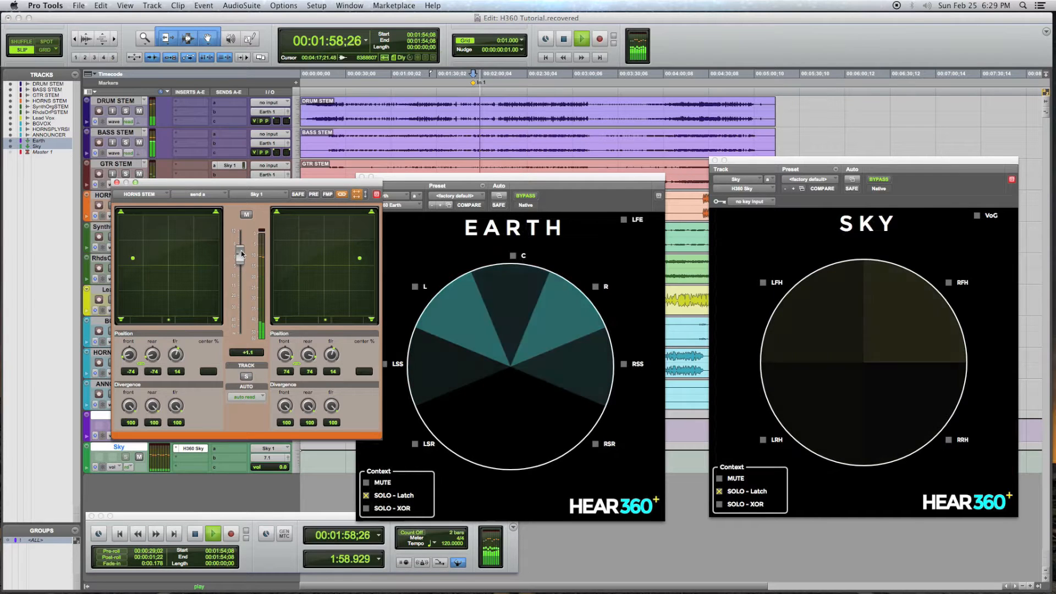
{"action": "left_click", "coordinate": [117, 182]}
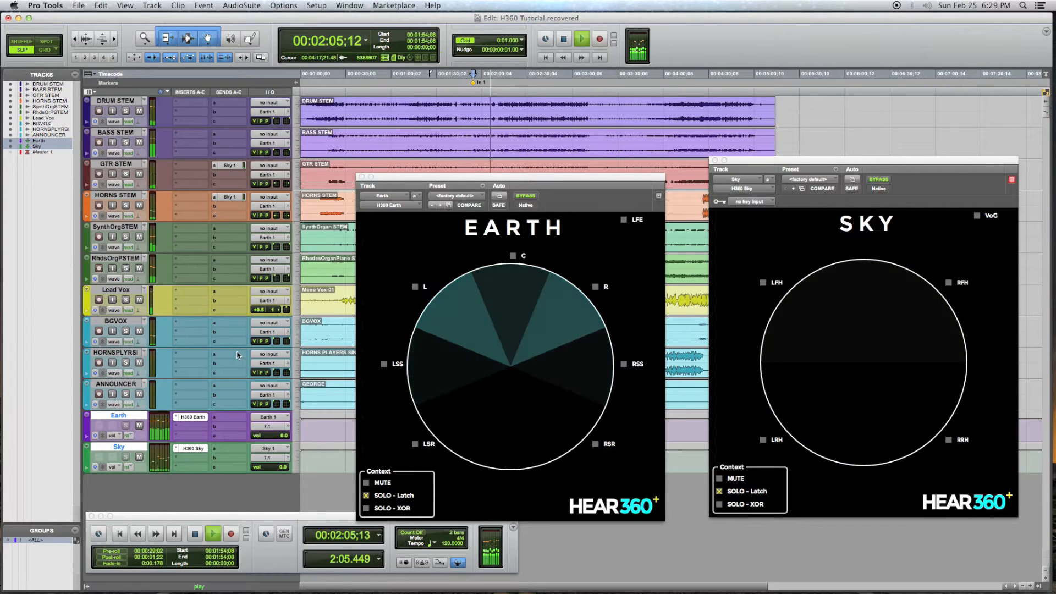
{"action": "key", "text": "space"}
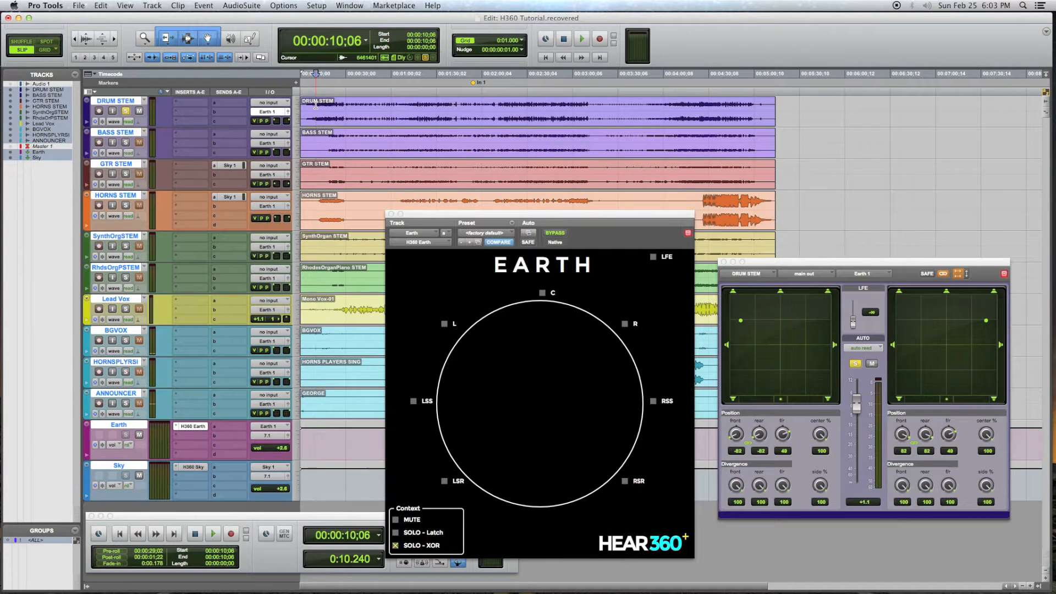
Play the DRUM STEM from about 10 to 31 seconds and audition the Earth L, LSS and LSR channels one at a time.
{"action": "left_click_drag", "start_coordinate": [316, 104], "coordinate": [347, 112]}
{"action": "key", "text": "space"}
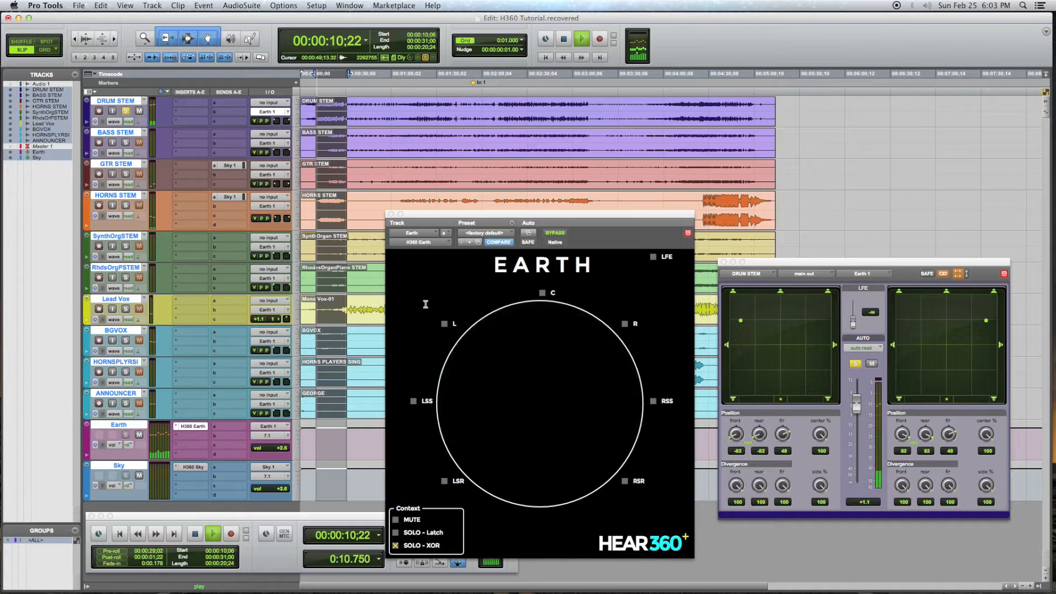
{"action": "left_click", "coordinate": [444, 324]}
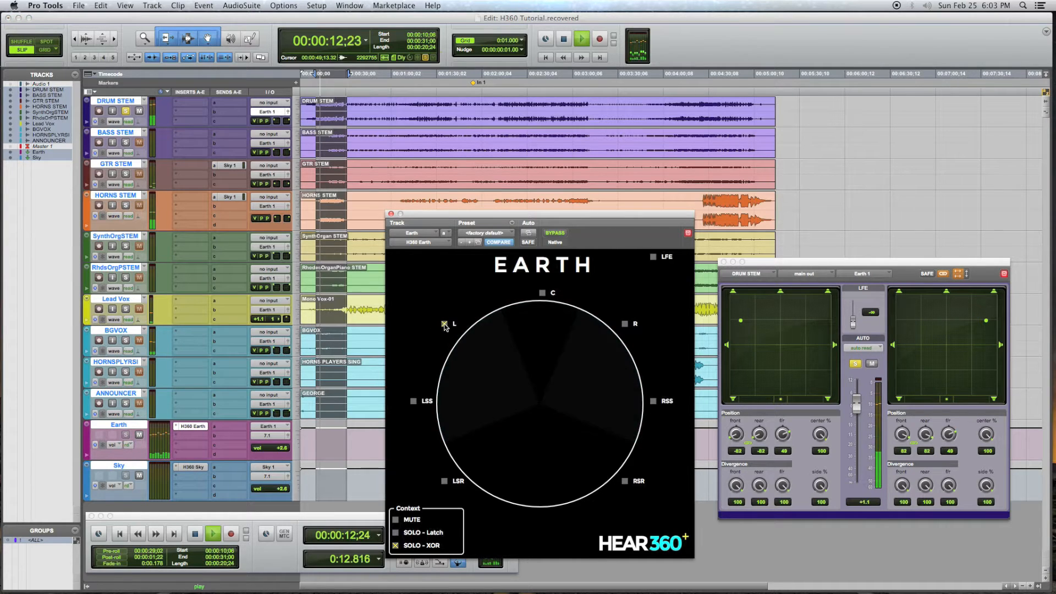
{"action": "left_click", "coordinate": [414, 401]}
{"action": "left_click", "coordinate": [444, 480]}
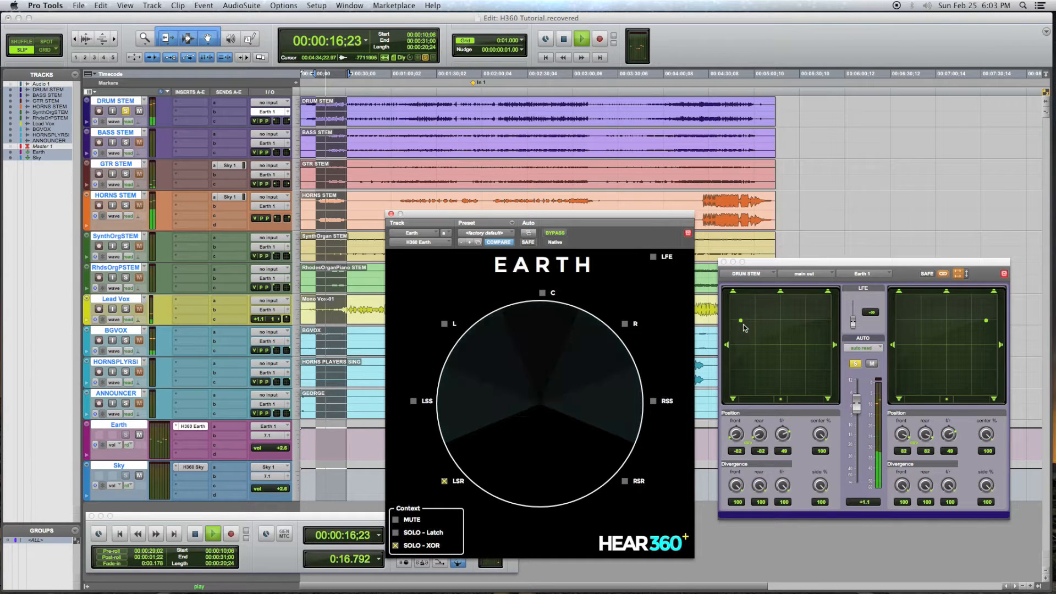
Try the DRUM STEM farther rearward, clear the LSR solo, and settle its panner at about 33 front/rear with ±87 front positions.
{"action": "left_click_drag", "start_coordinate": [741, 320], "coordinate": [742, 356]}
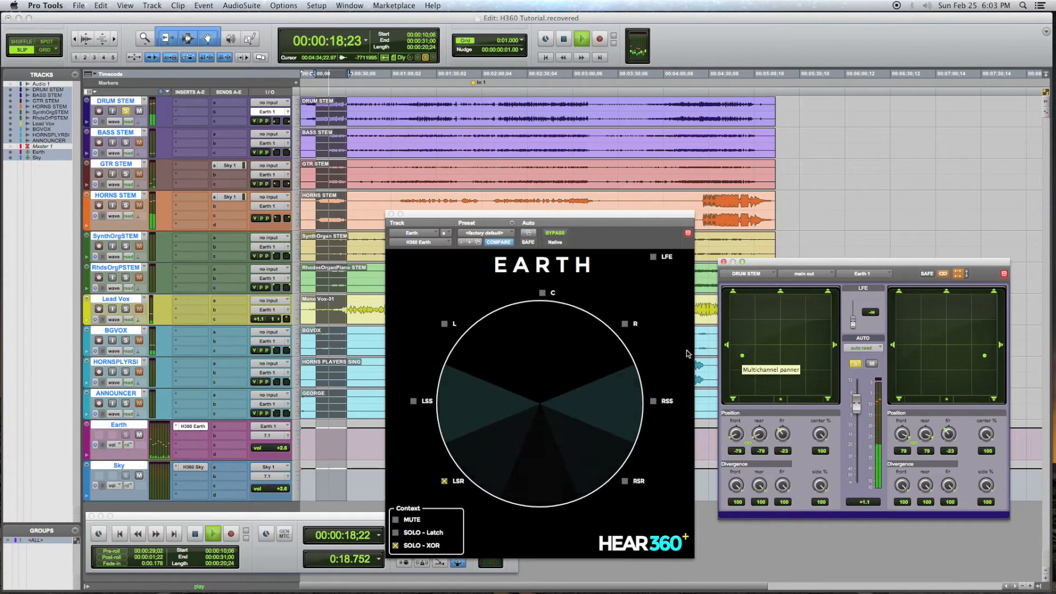
{"action": "left_click", "coordinate": [444, 482]}
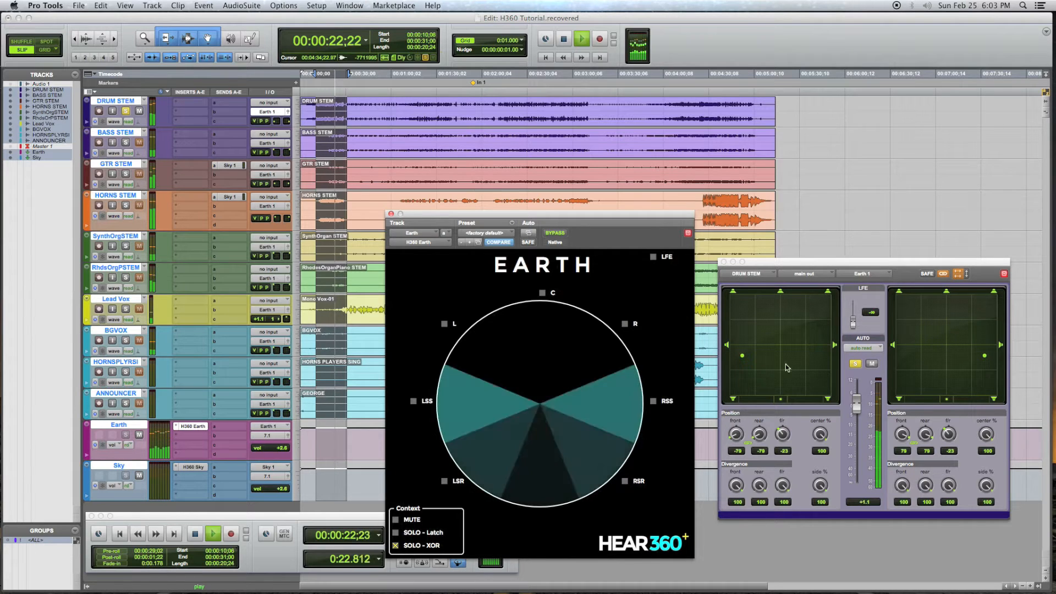
{"action": "left_click_drag", "start_coordinate": [742, 356], "coordinate": [737, 328]}
Audition the Earth RSR, RSS and R channels one at a time, stopping playback and clearing the solo when done.
{"action": "left_click", "coordinate": [625, 482]}
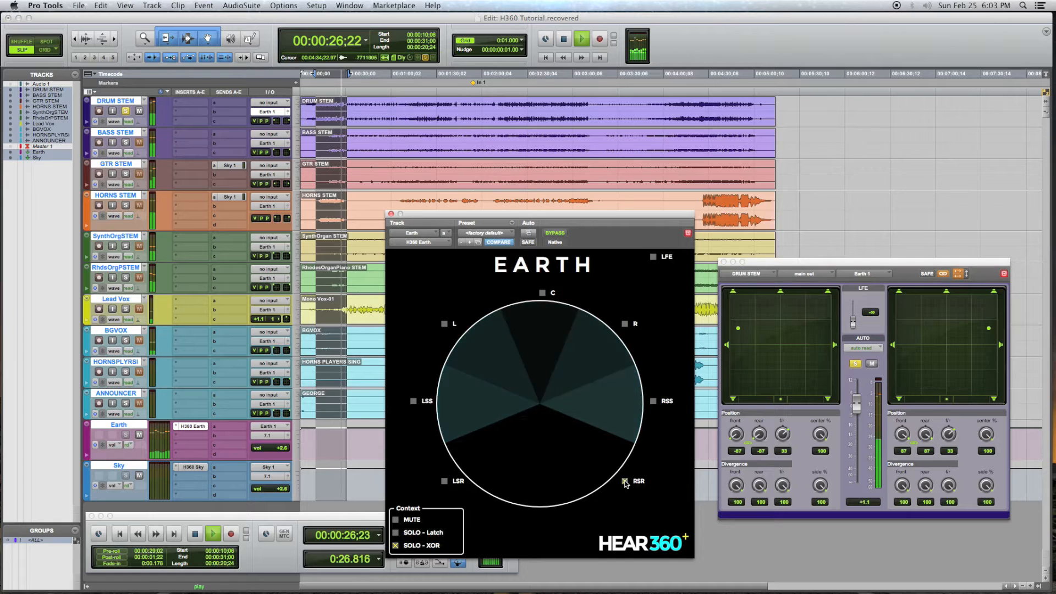
{"action": "left_click", "coordinate": [625, 482]}
{"action": "left_click", "coordinate": [653, 402]}
{"action": "left_click", "coordinate": [652, 401]}
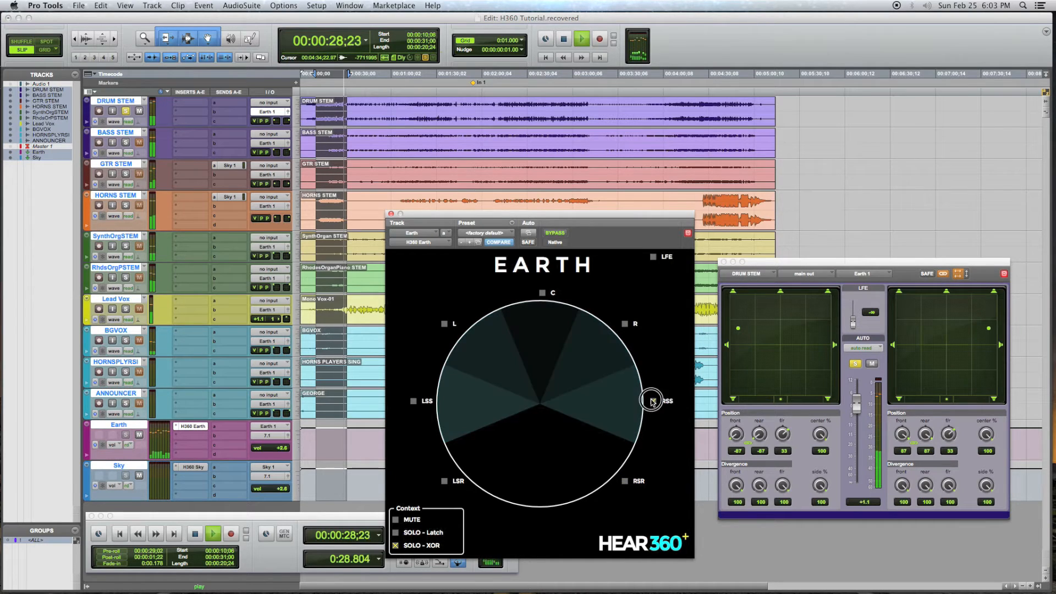
{"action": "left_click", "coordinate": [625, 324]}
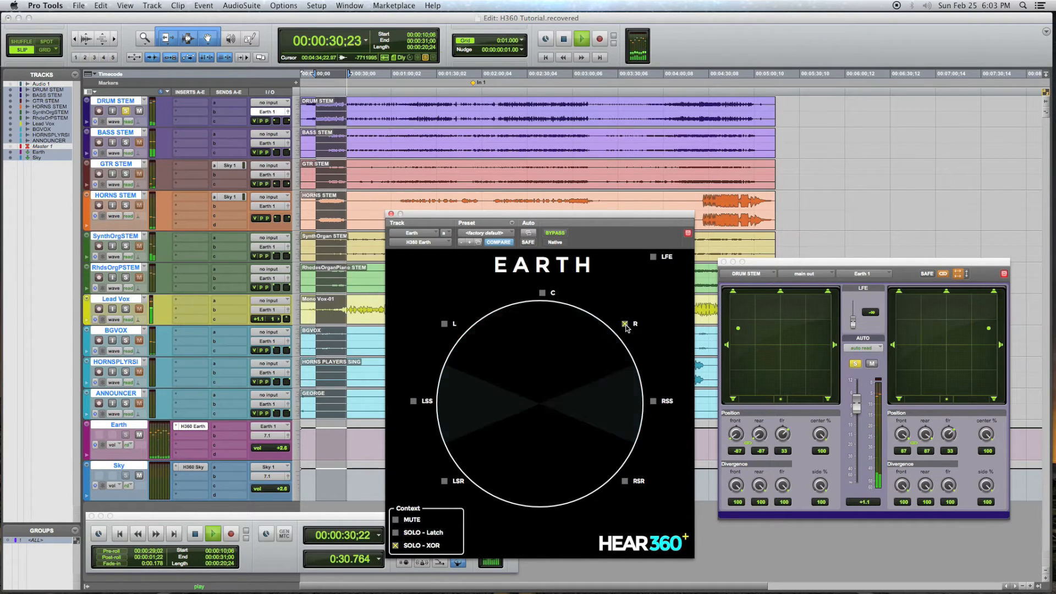
{"action": "key", "text": "space"}
{"action": "left_click", "coordinate": [625, 324]}
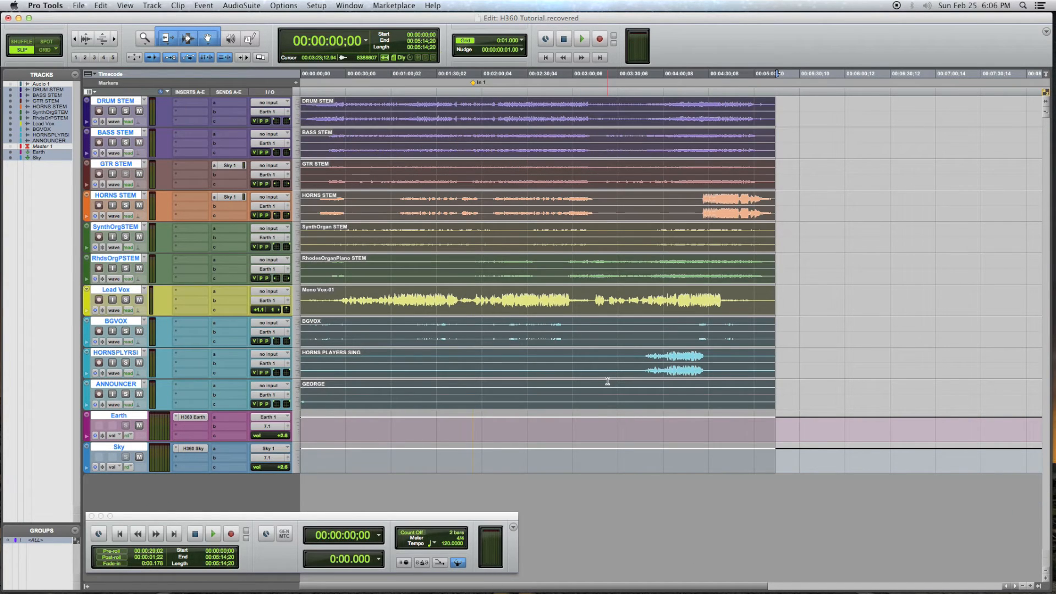
Recall memory location 1 and play the full mix from there.
{"action": "key", "text": "KP_Decimal"}
{"action": "key", "text": "KP_1"}
{"action": "key", "text": "KP_Decimal"}
{"action": "key", "text": "space"}
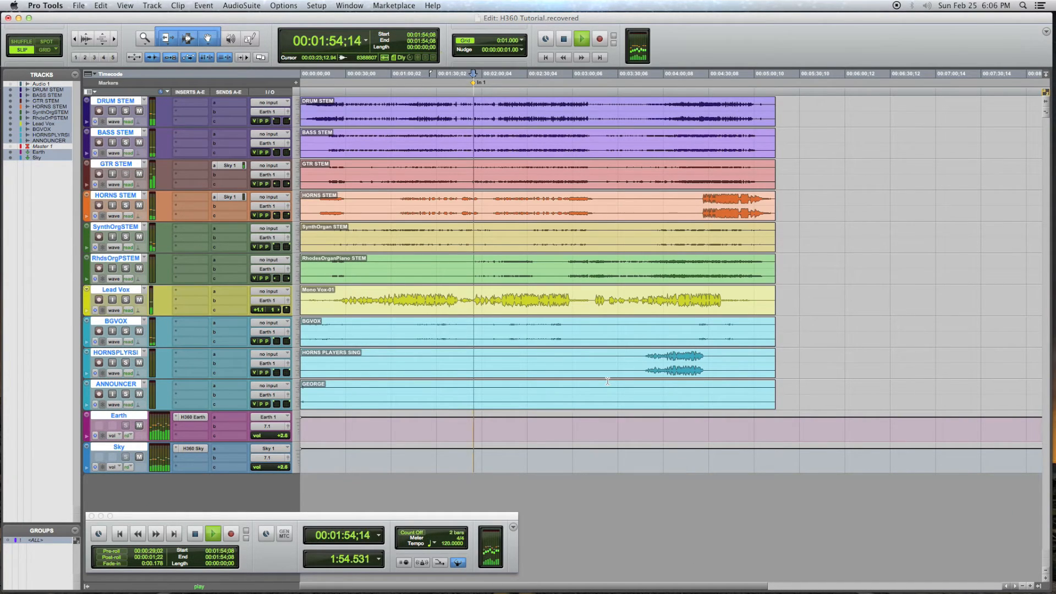